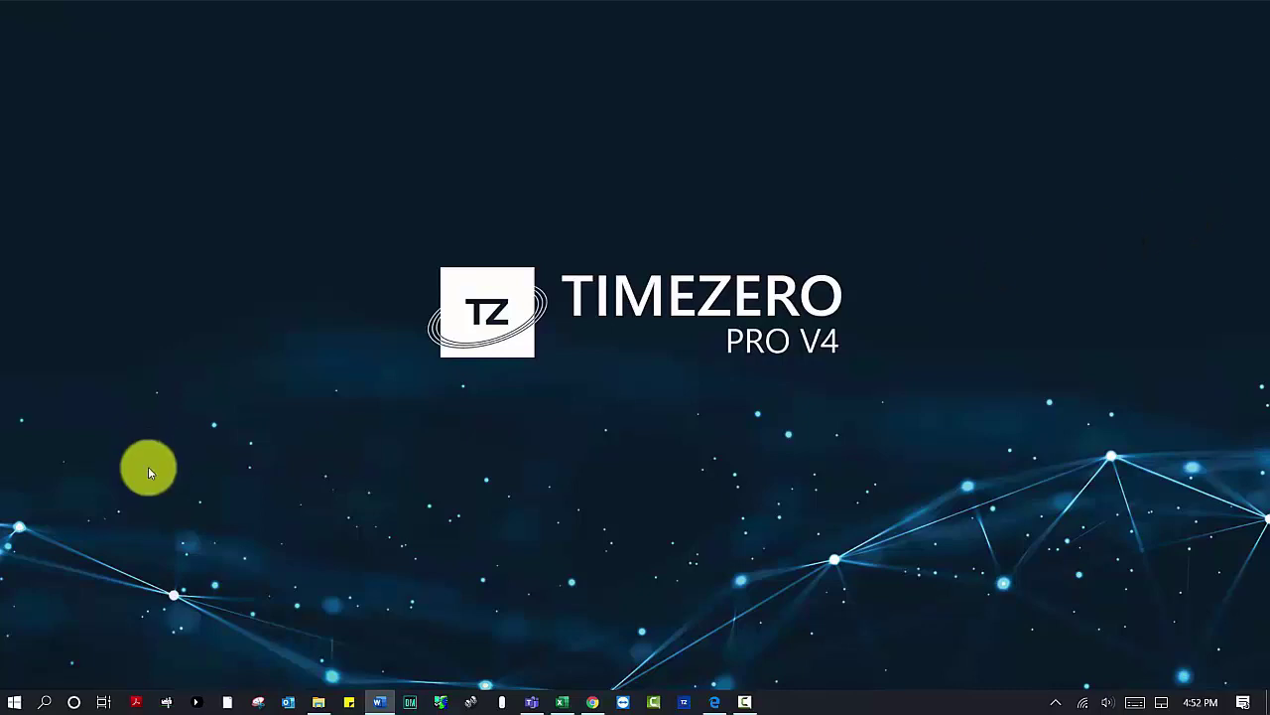
# In Device Manager, check that the Actisense NGT is on COM3 and the SeaLINK+232 on COM4.
pyautogui.rightClick(14, 707)
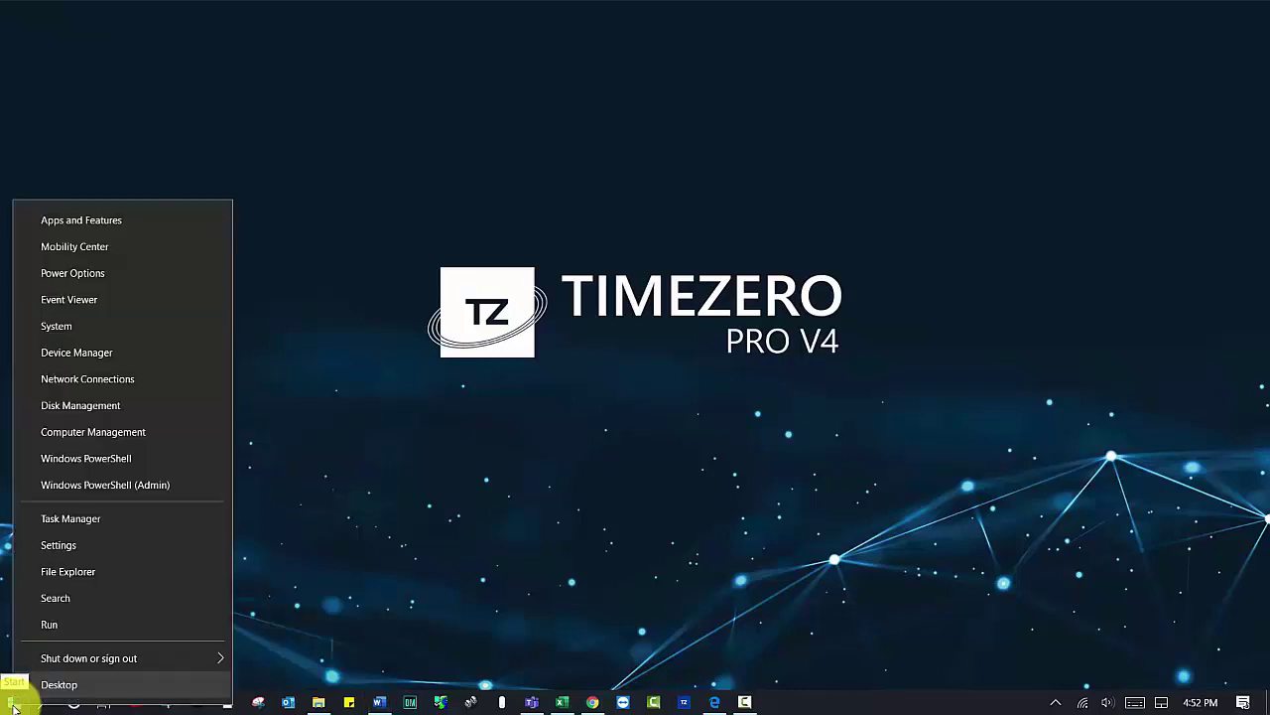
pyautogui.click(60, 355)
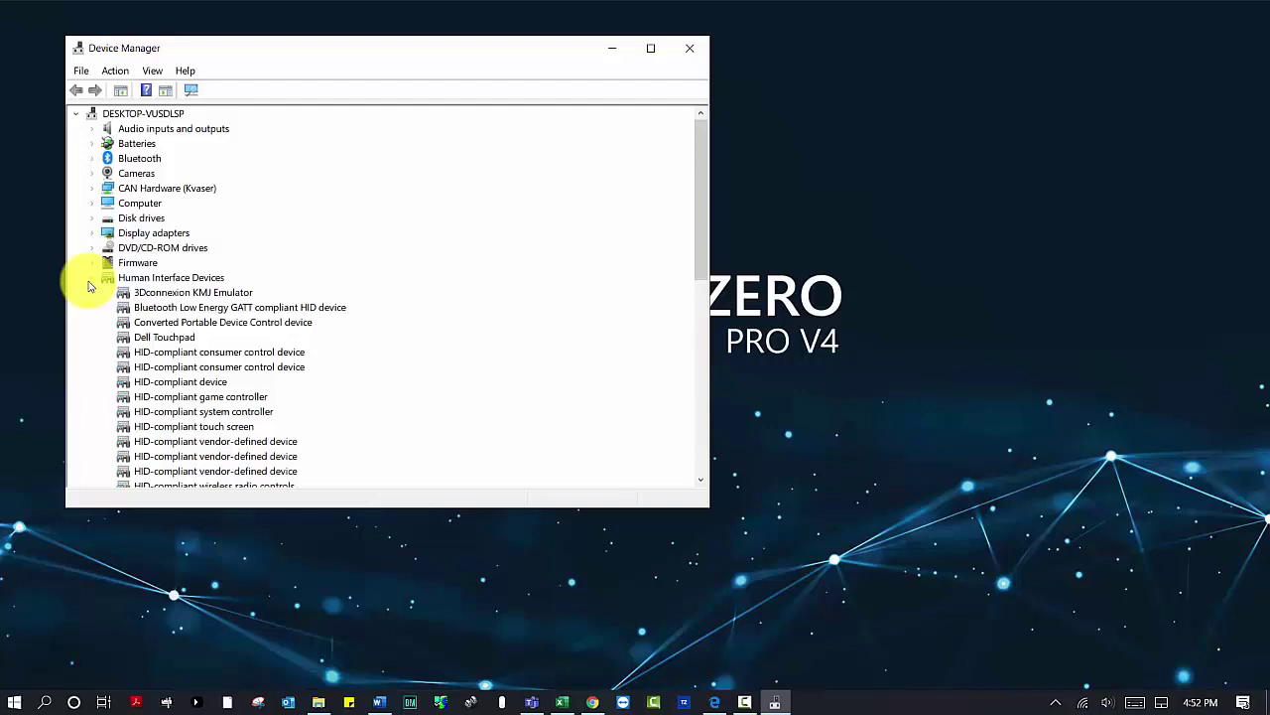
pyautogui.click(92, 277)
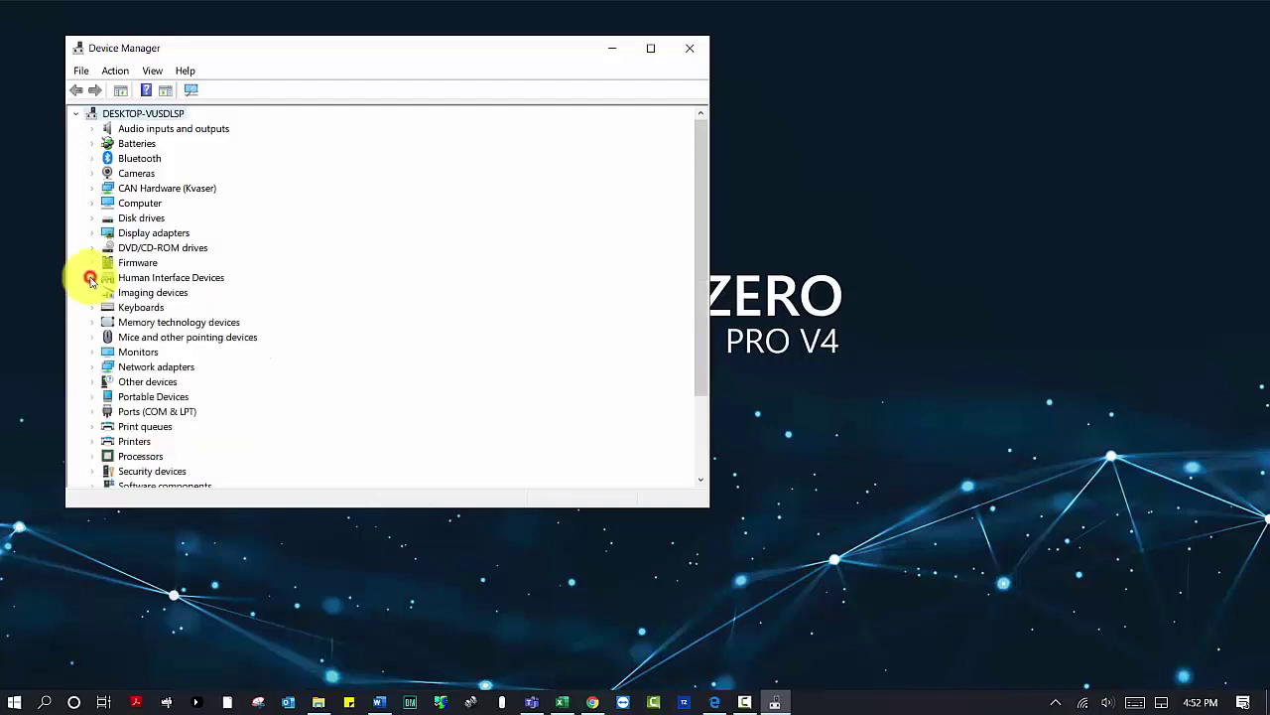
pyautogui.click(96, 413)
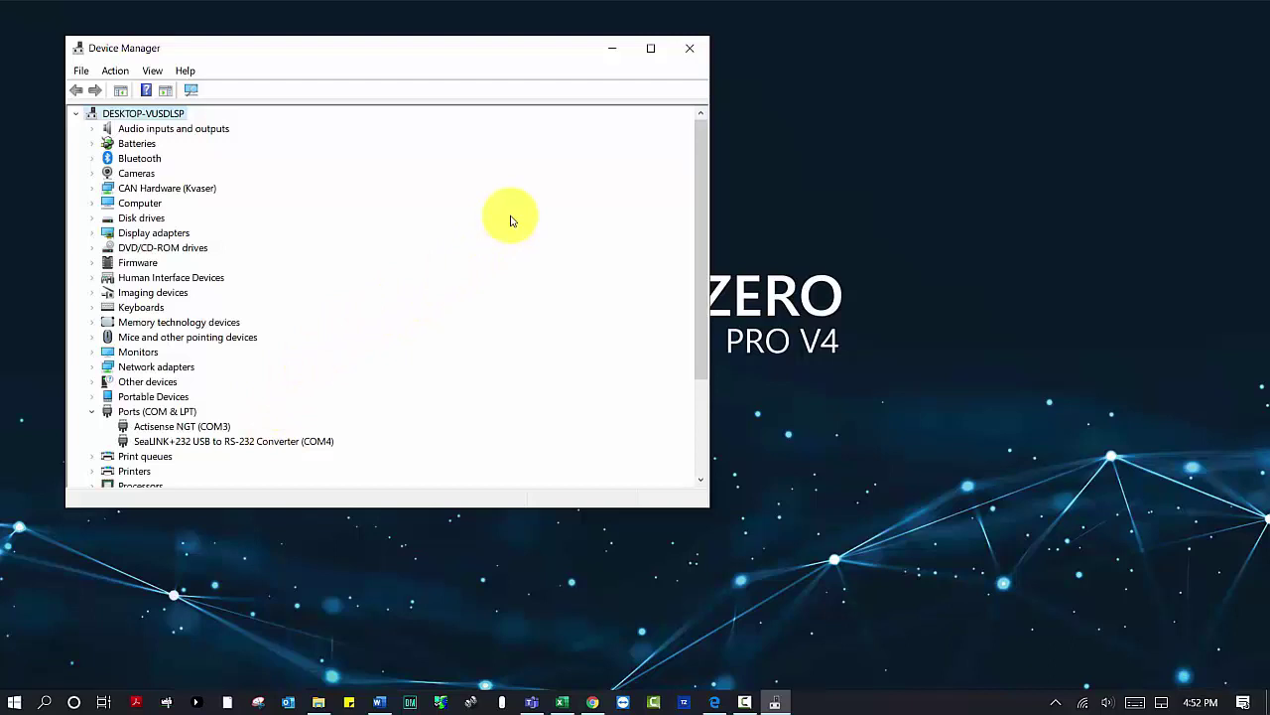
pyautogui.click(691, 48)
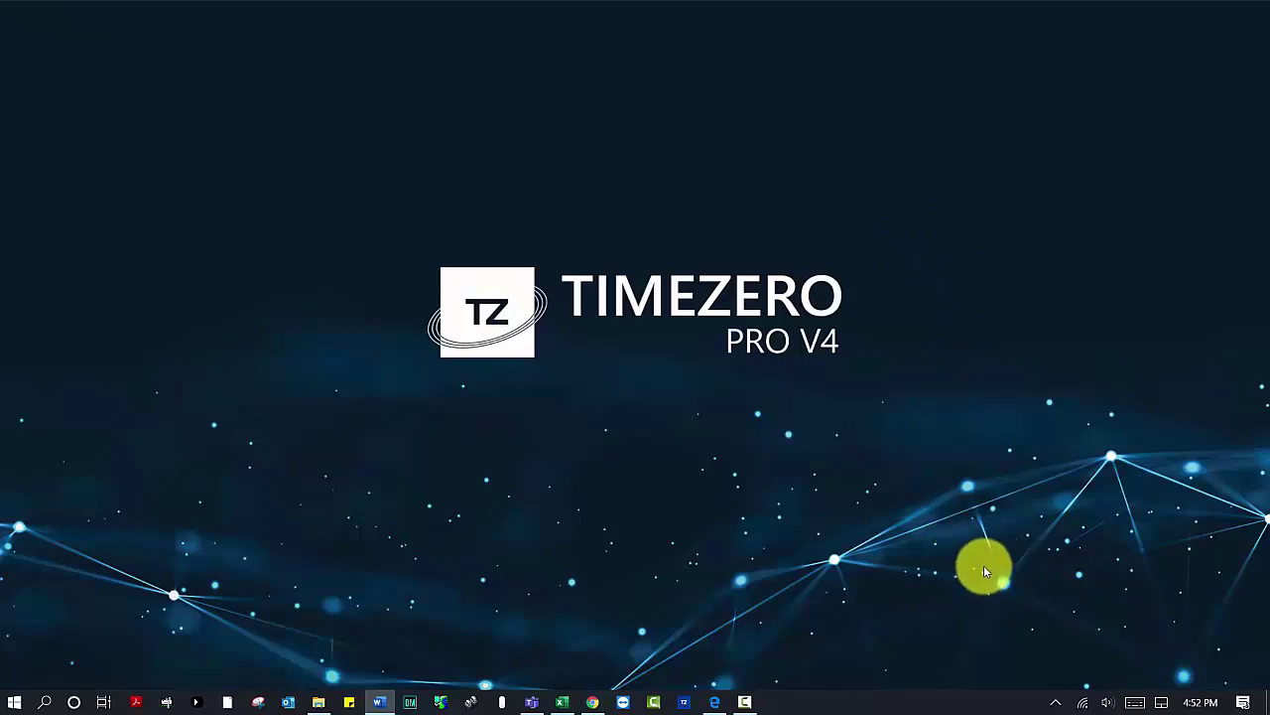
# Open the Intel I219-LM Ethernet adapter's Properties from Network Connections.
pyautogui.rightClick(1082, 705)
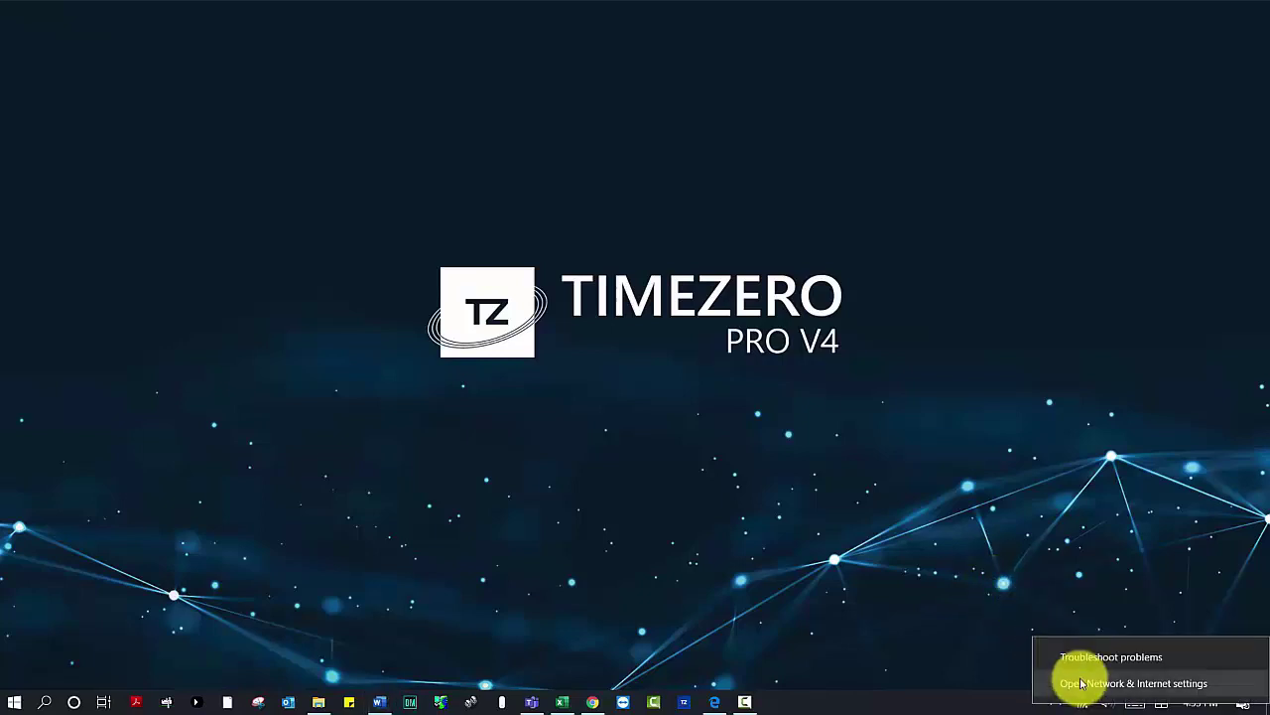
pyautogui.click(1081, 683)
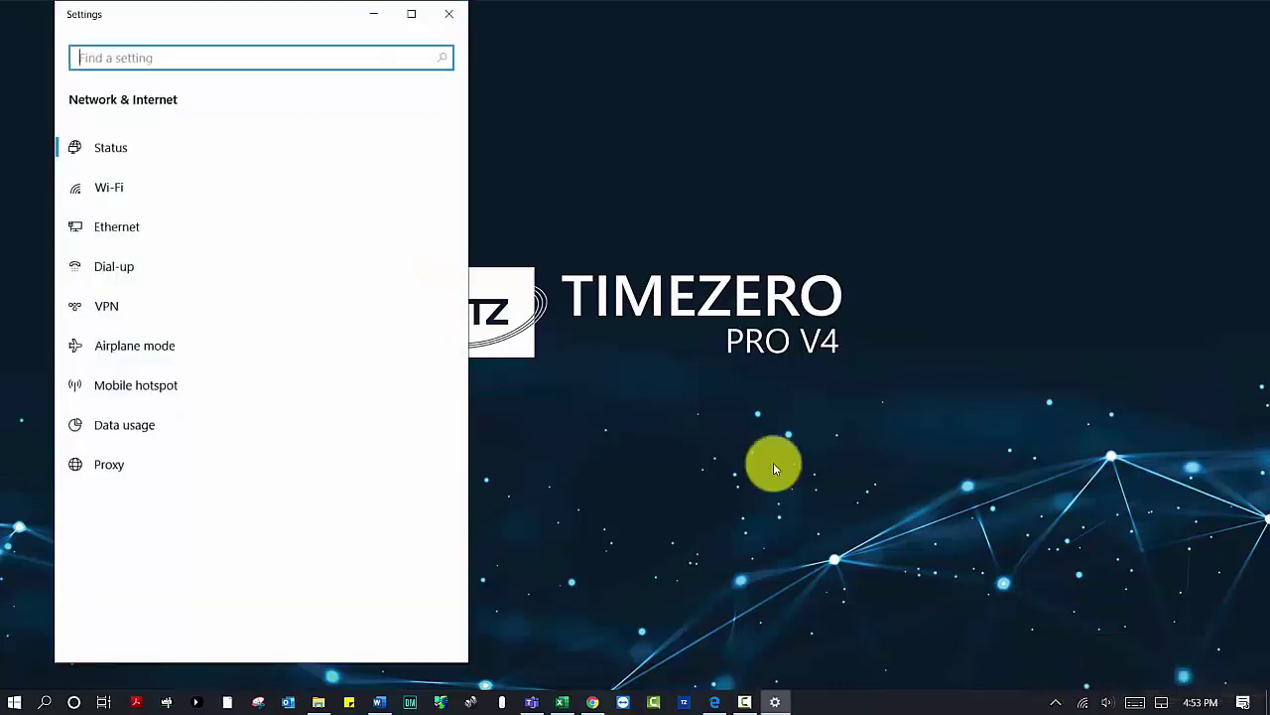
pyautogui.click(151, 231)
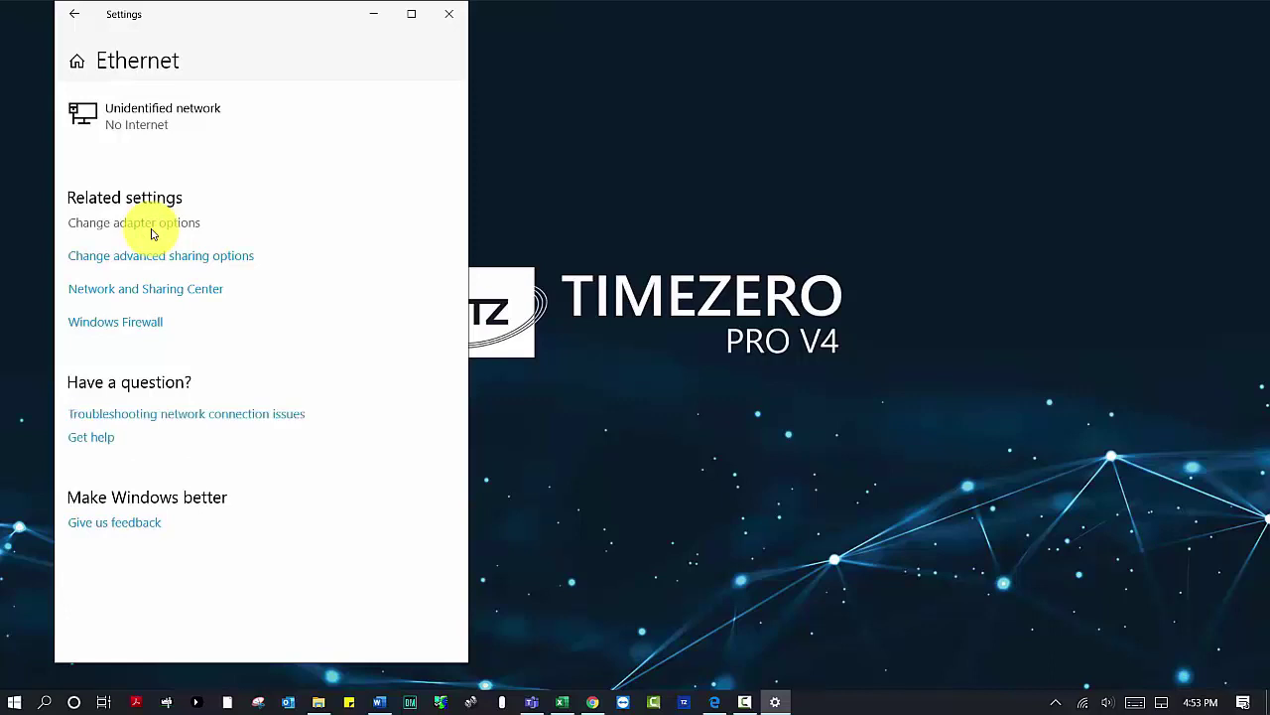
pyautogui.click(153, 228)
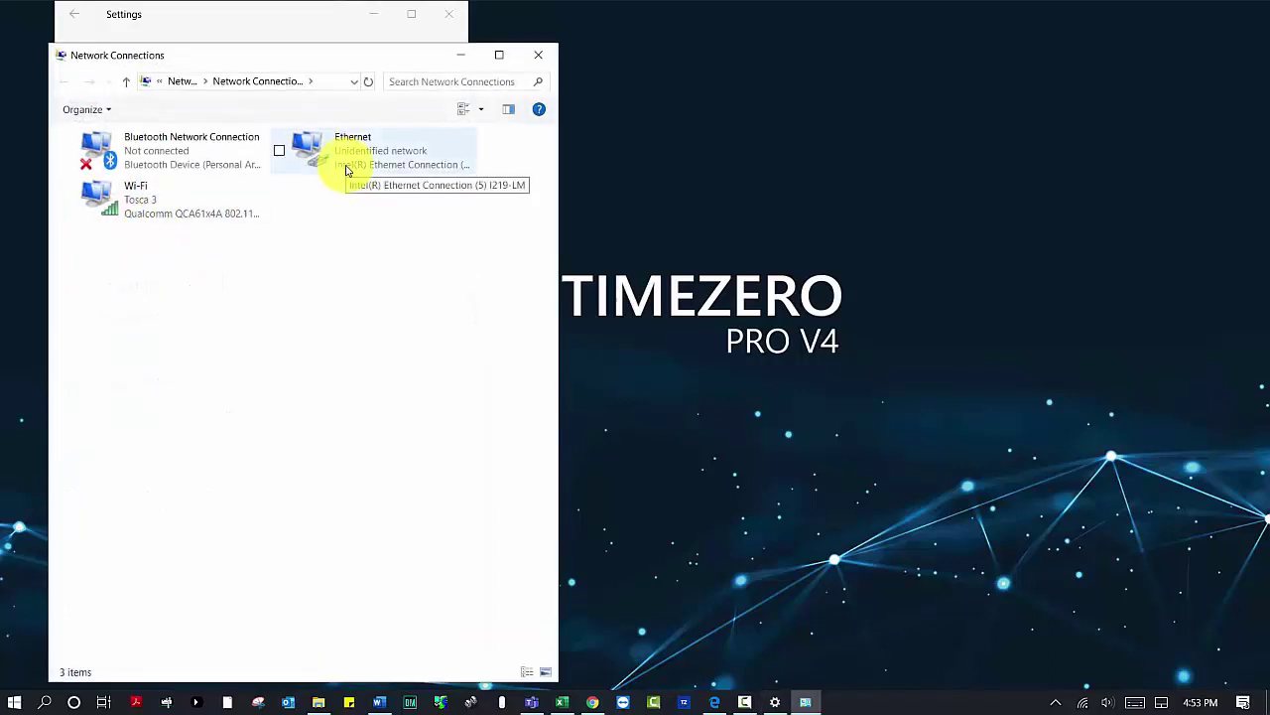
pyautogui.rightClick(345, 170)
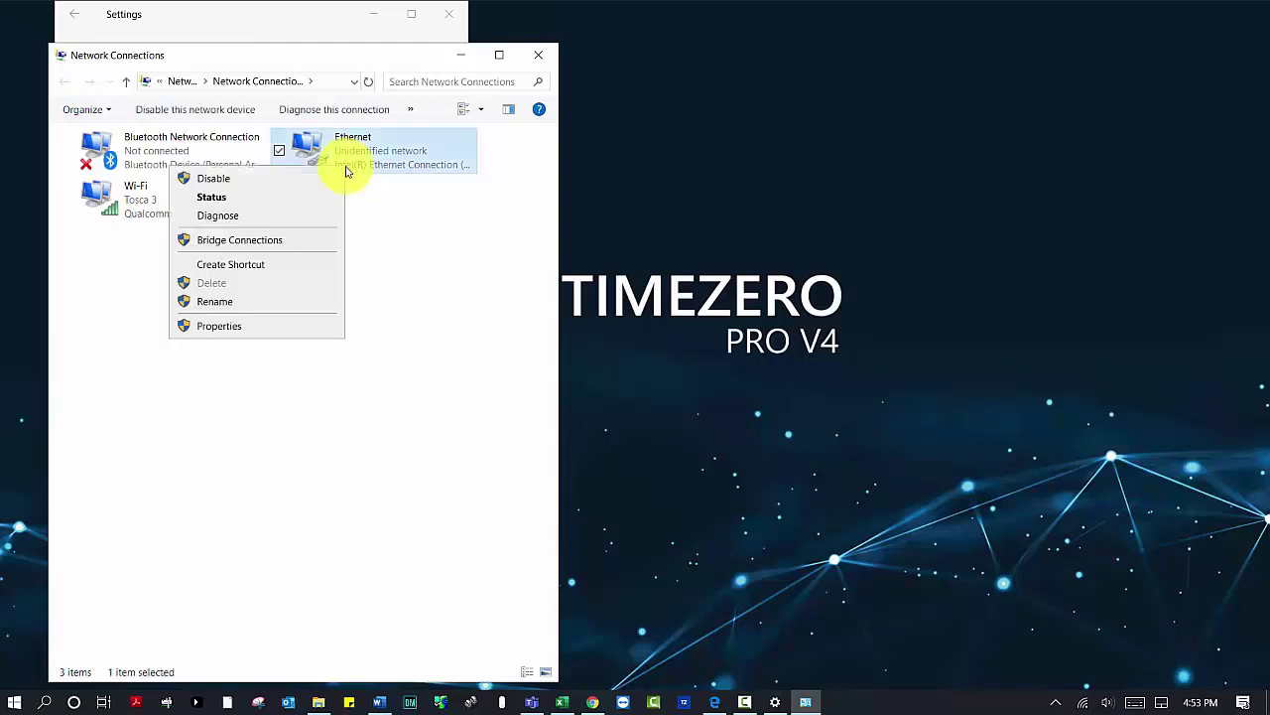
pyautogui.click(220, 325)
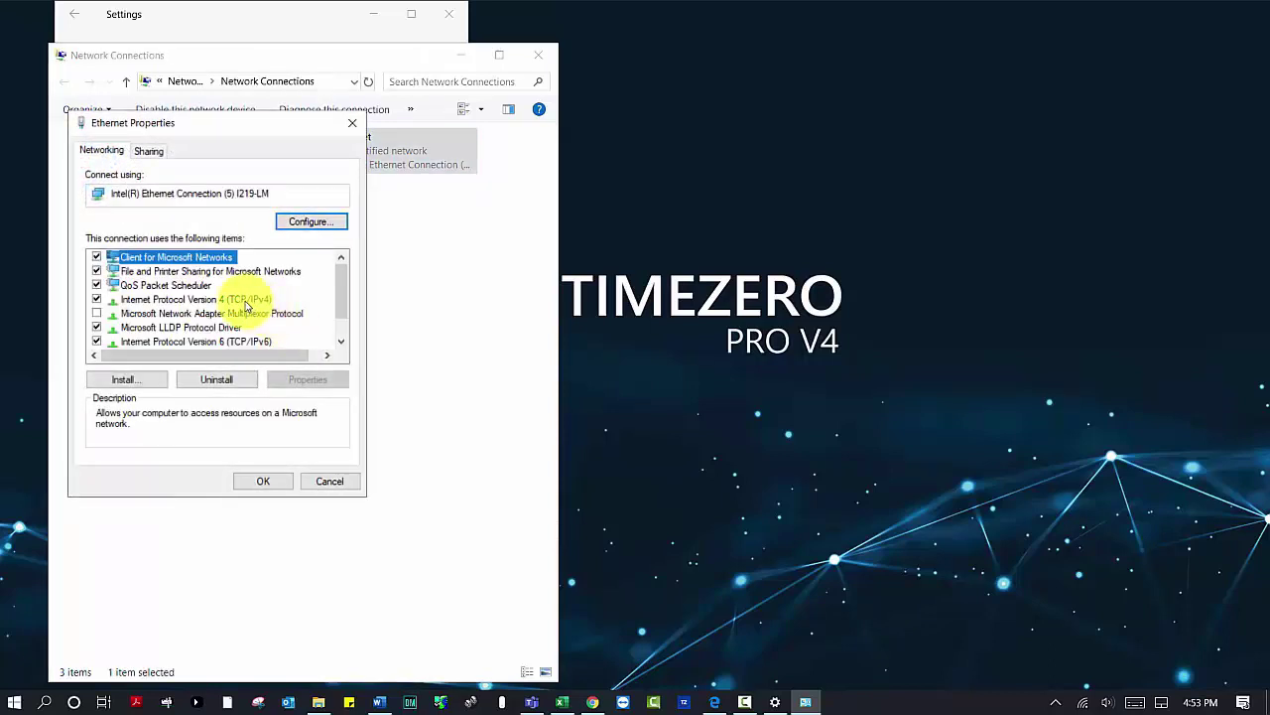
# Set the adapter's IPv4 to static address 172.31.3.150 with subnet mask 255.255.0.0.
pyautogui.click(246, 299)
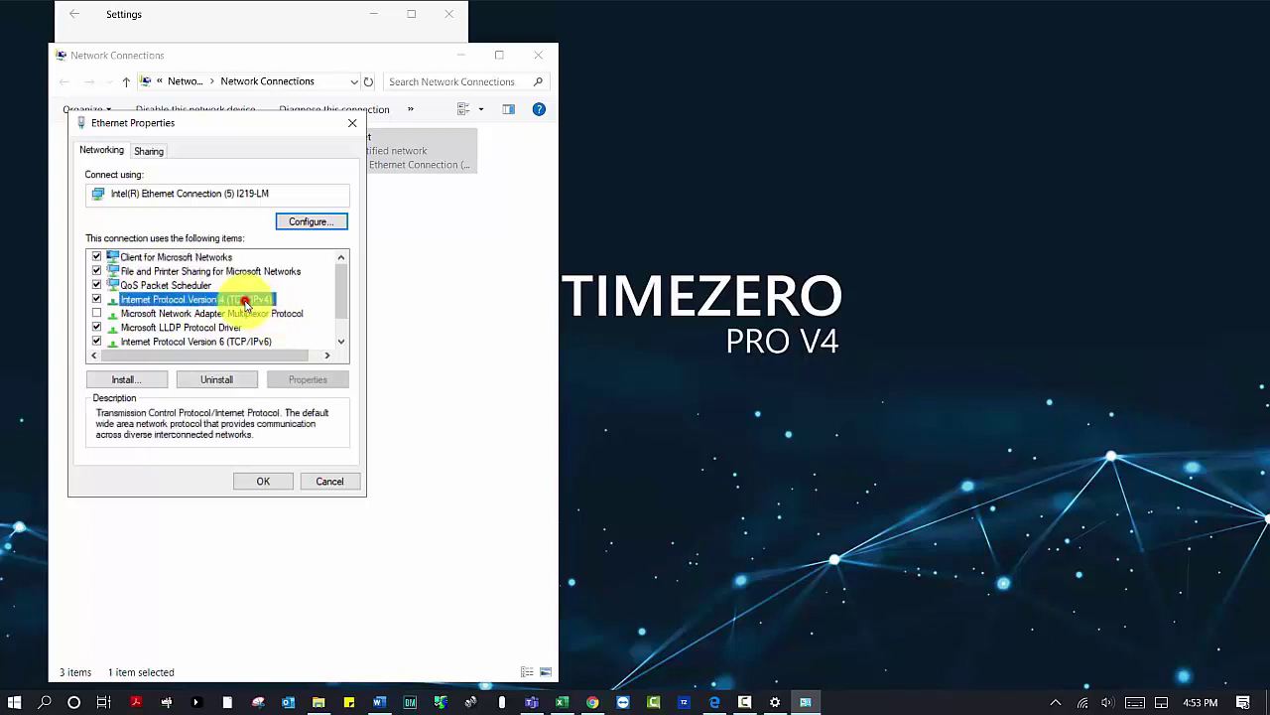
pyautogui.click(308, 379)
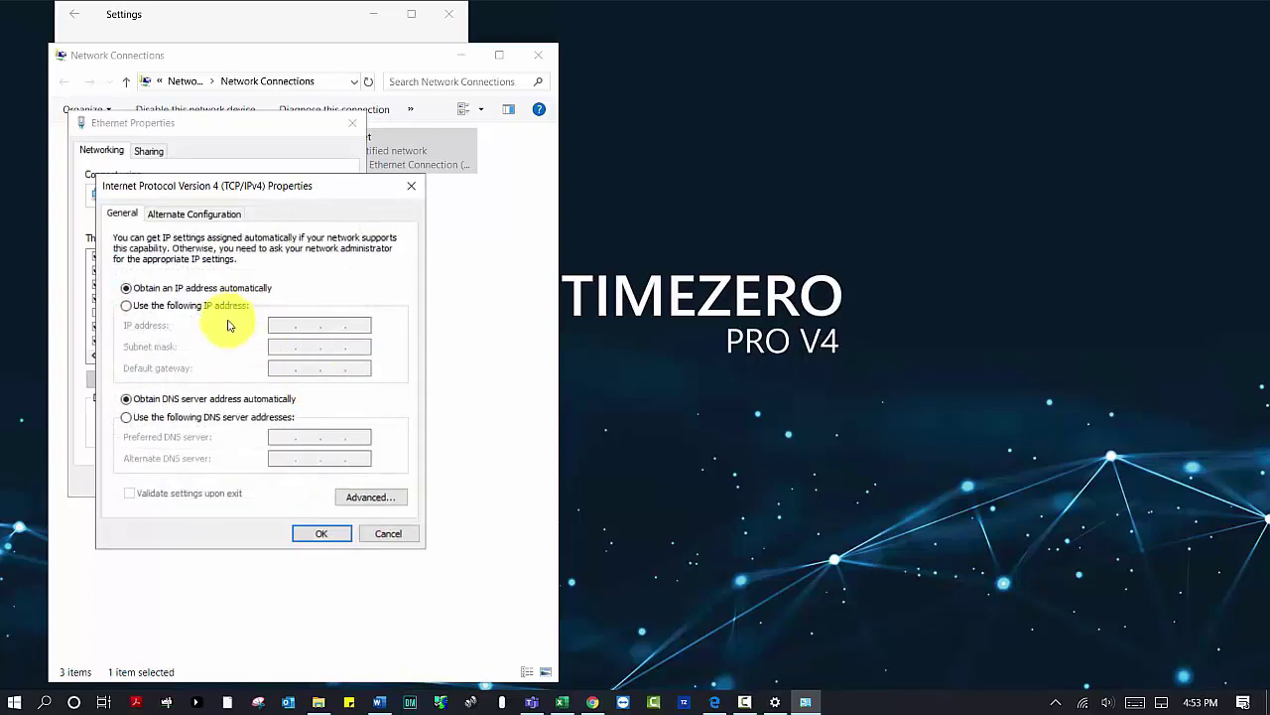
pyautogui.click(215, 307)
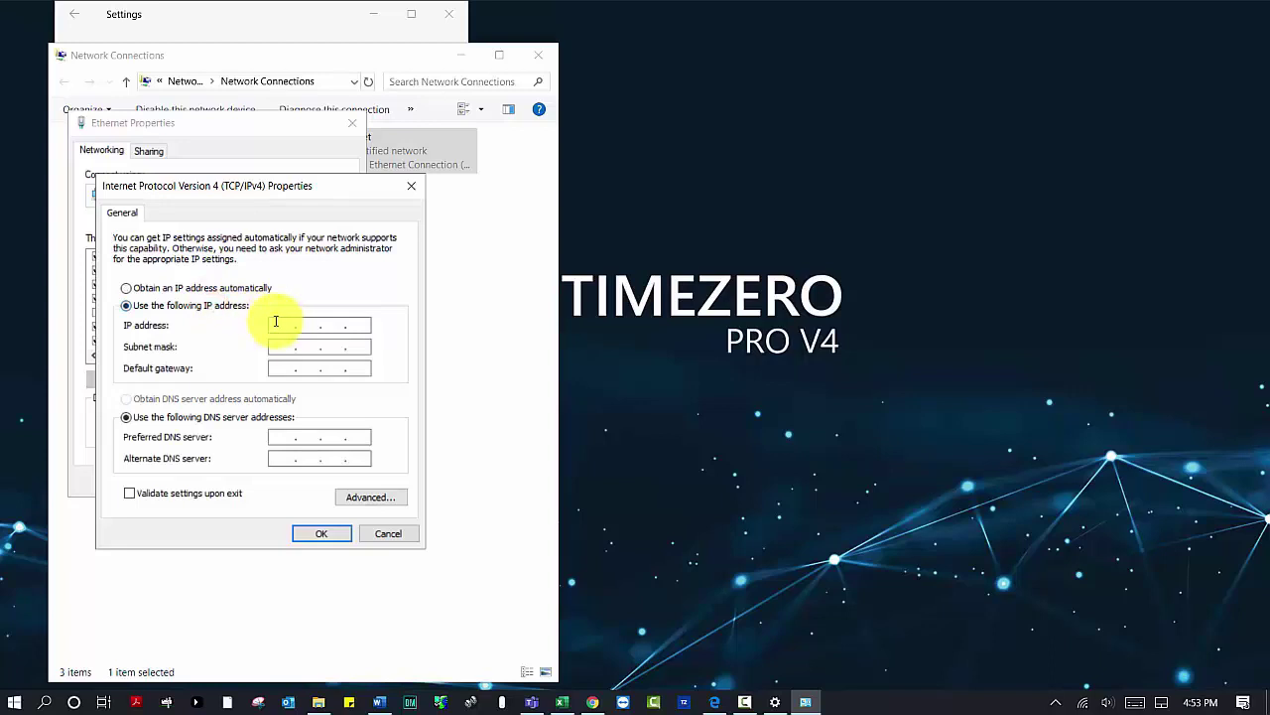
pyautogui.click(278, 324)
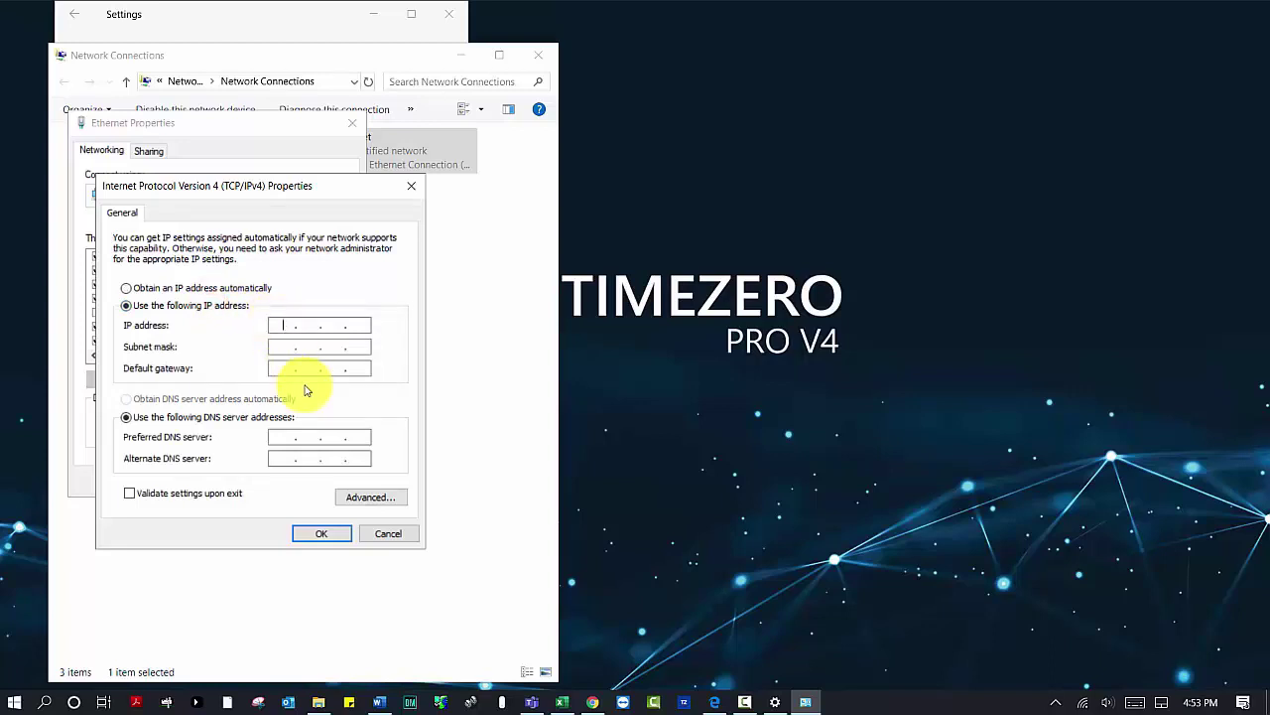
pyautogui.write('172 . 31 . 3 . 150')
pyautogui.press('Tab')
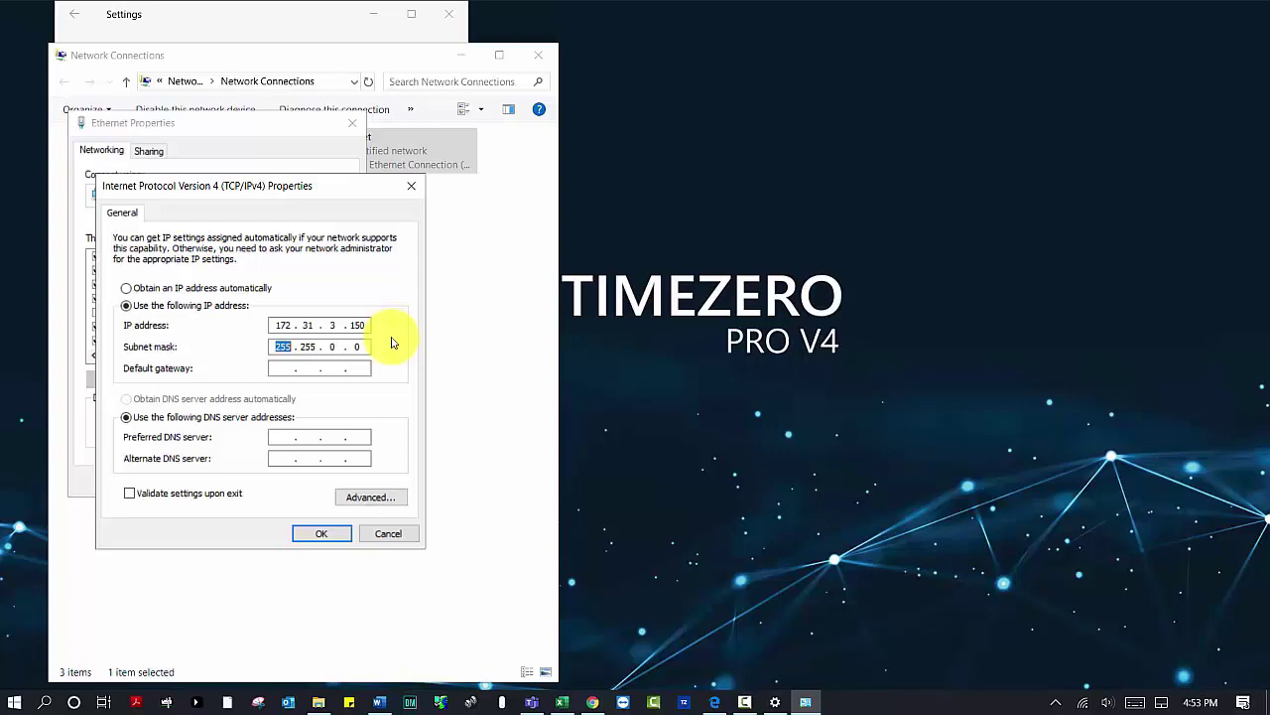
pyautogui.click(322, 535)
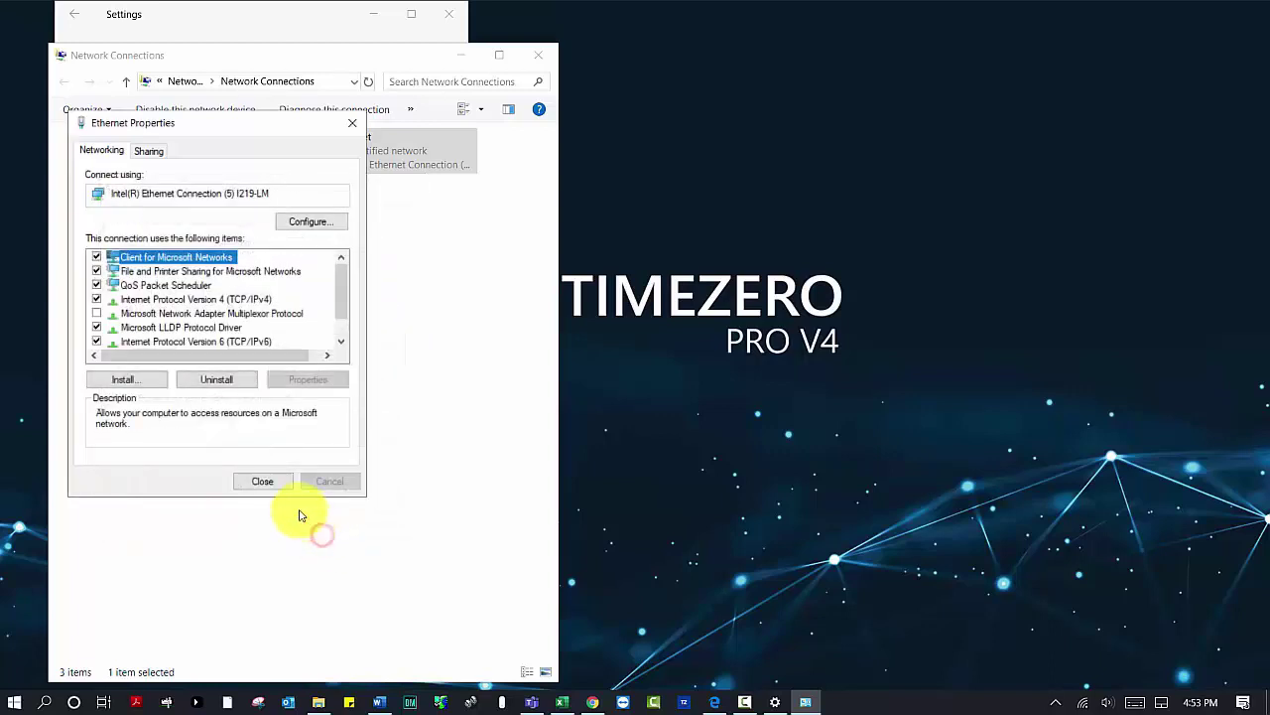
# Close the Ethernet, adapter and Settings windows, then start TimeZero in NAVIGATION mode.
pyautogui.click(276, 487)
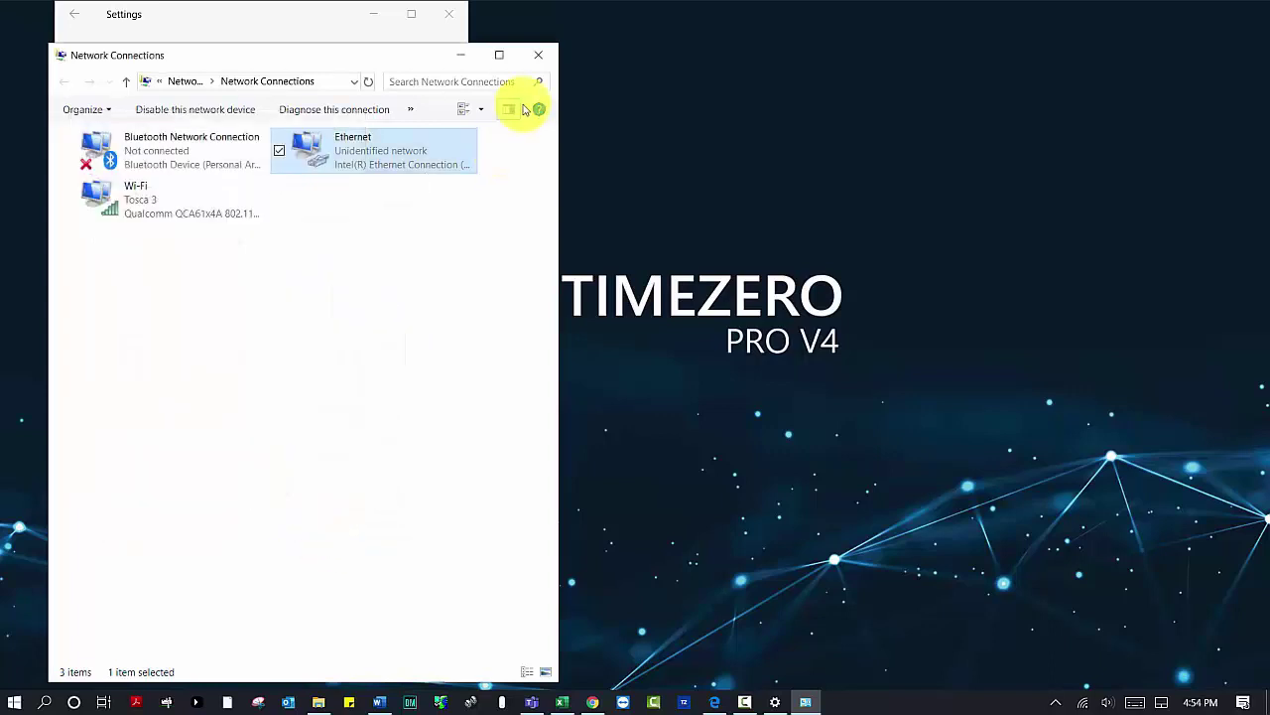
pyautogui.click(538, 54)
pyautogui.click(452, 14)
pyautogui.click(685, 702)
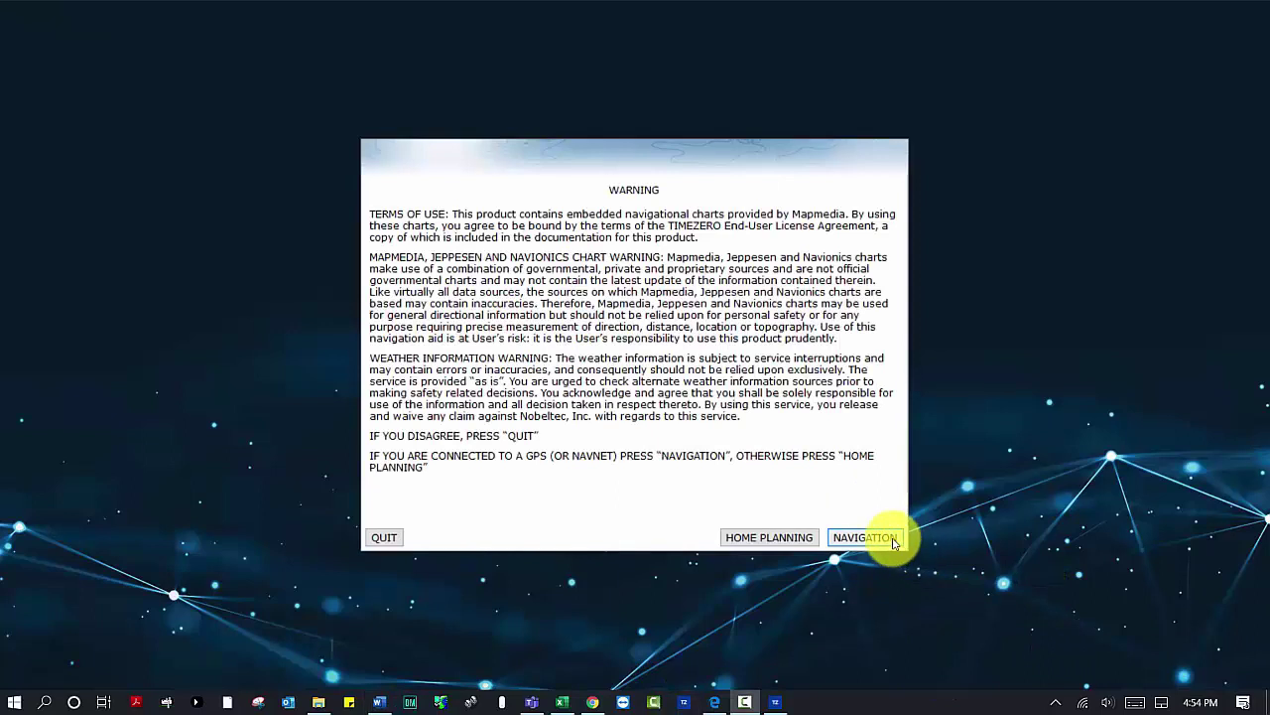
pyautogui.click(893, 542)
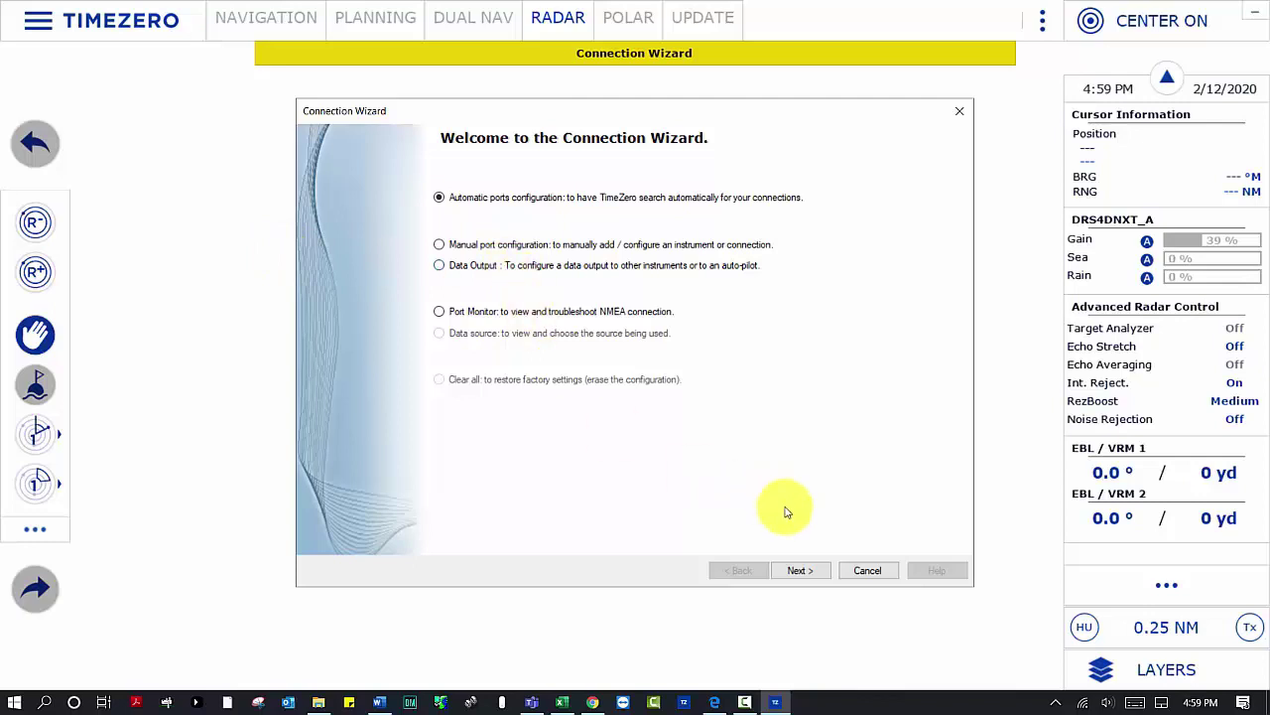
# In the Connection Wizard, nickname COM 4 'AIS' and review the NMEA 2000 port's detected data.
pyautogui.click(798, 574)
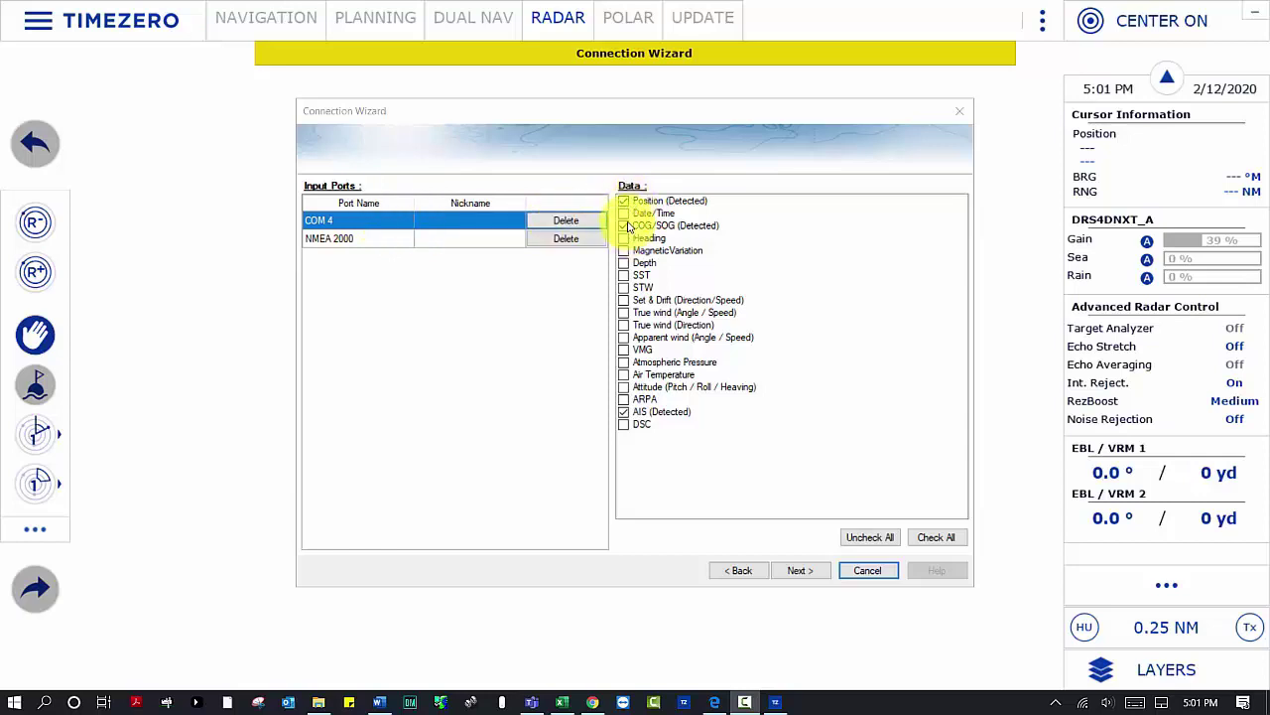
pyautogui.click(446, 226)
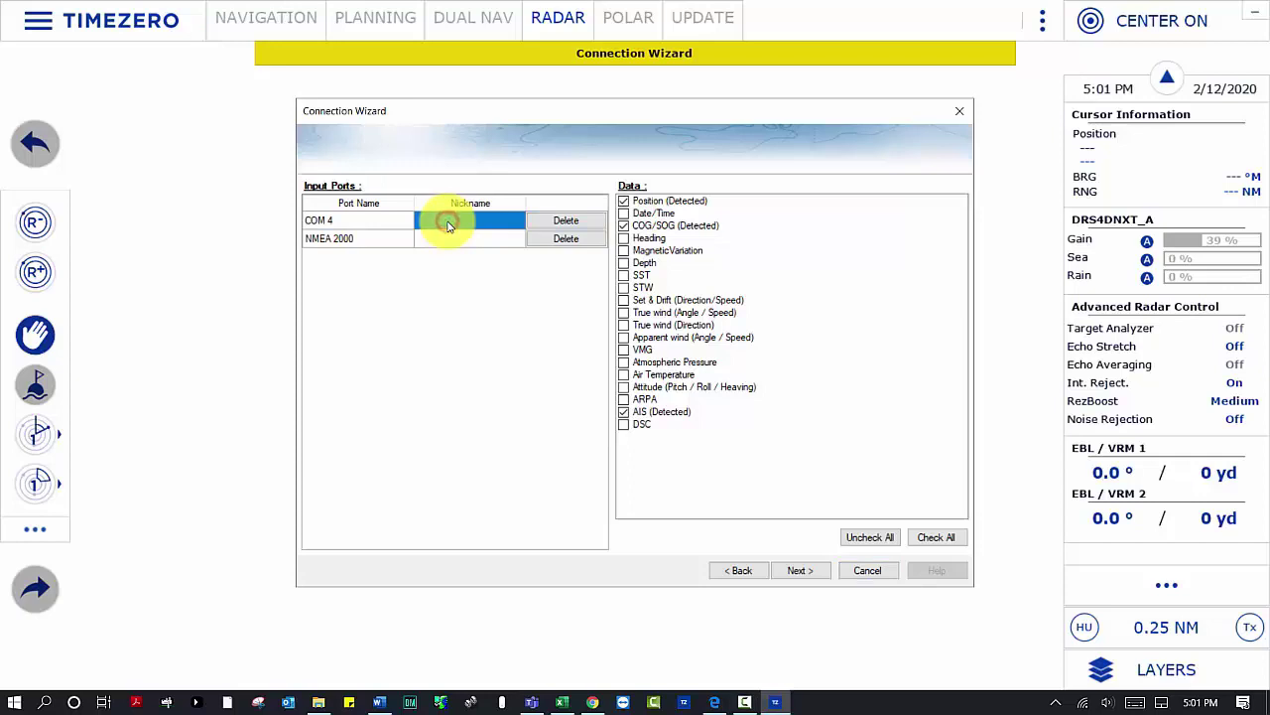
pyautogui.click(447, 226)
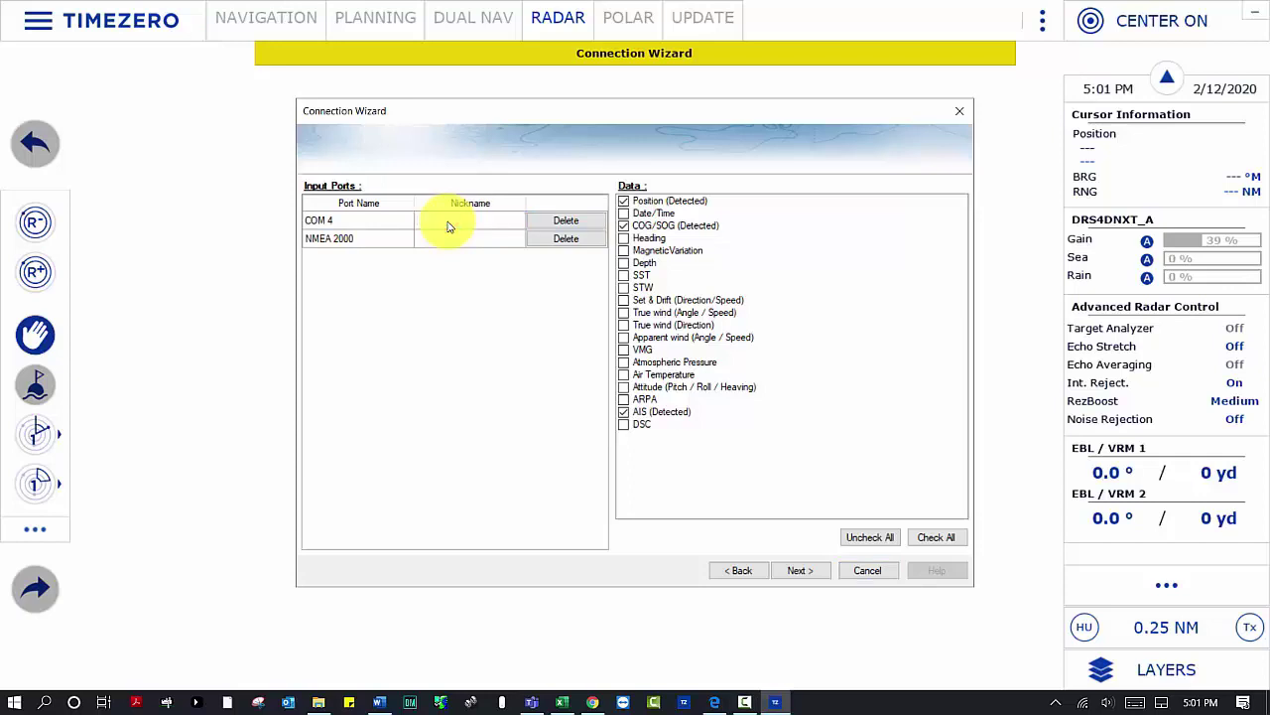
pyautogui.write('AIS')
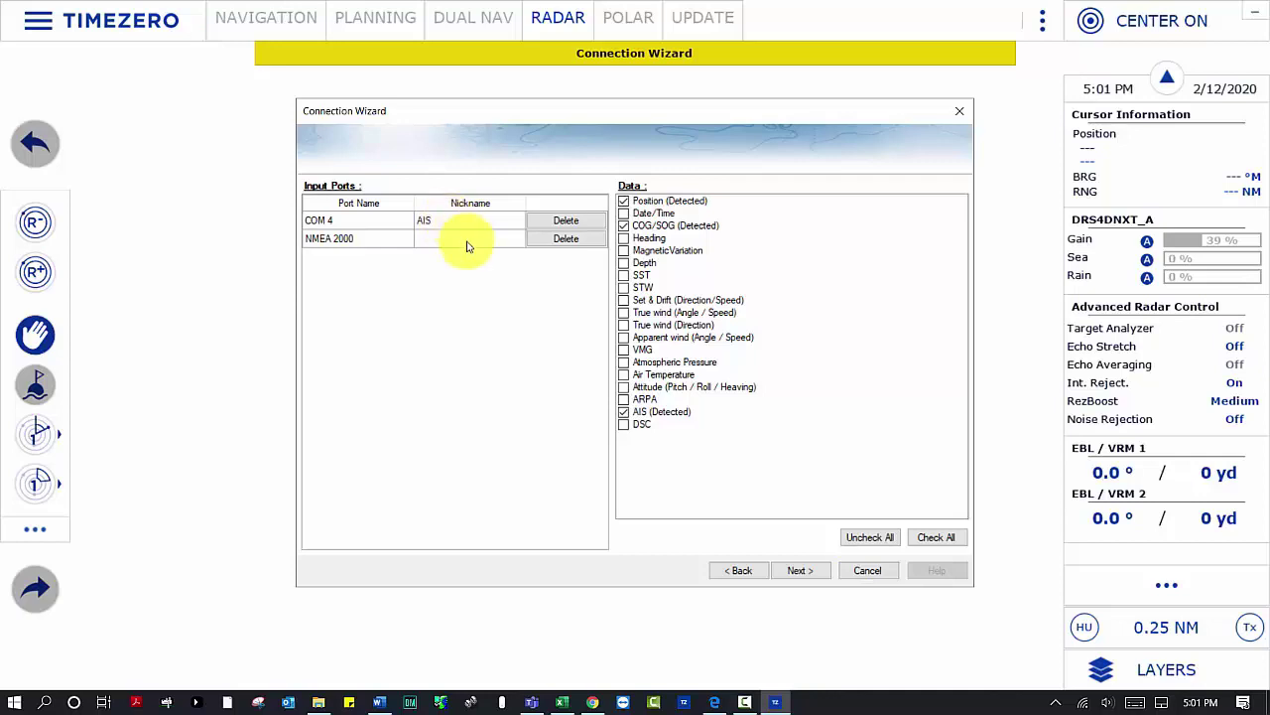
pyautogui.click(465, 244)
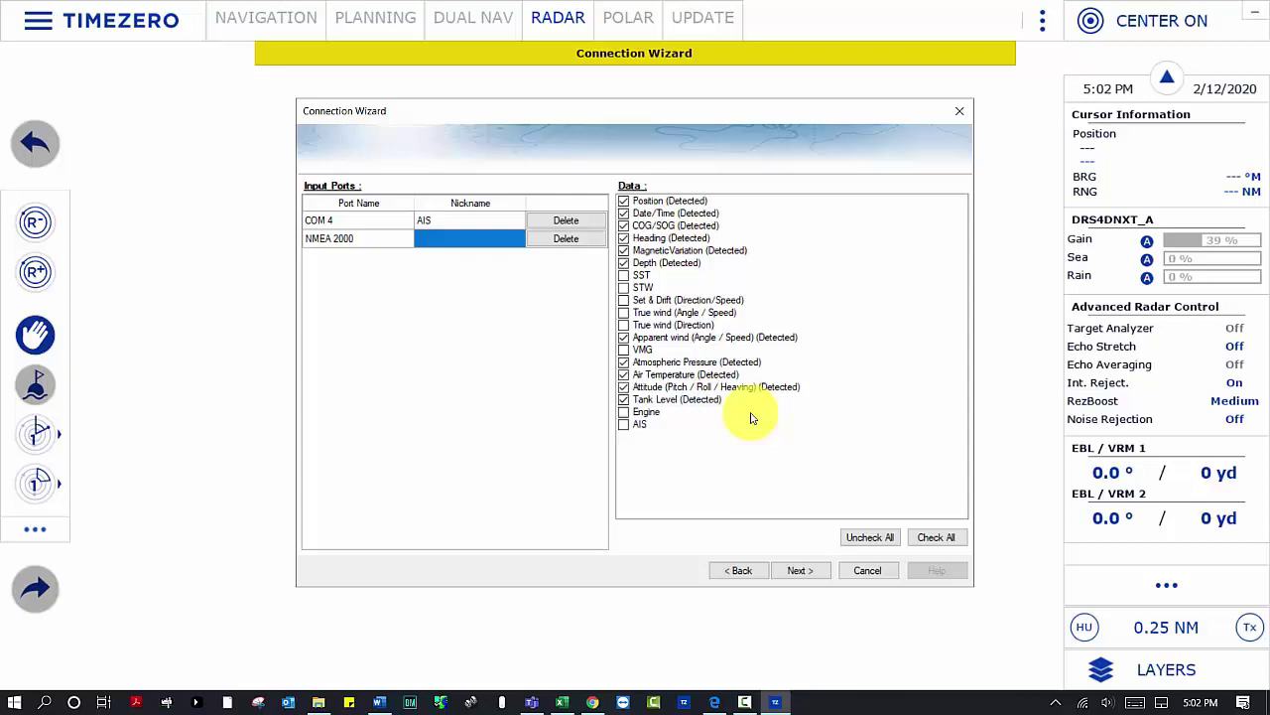
pyautogui.click(801, 571)
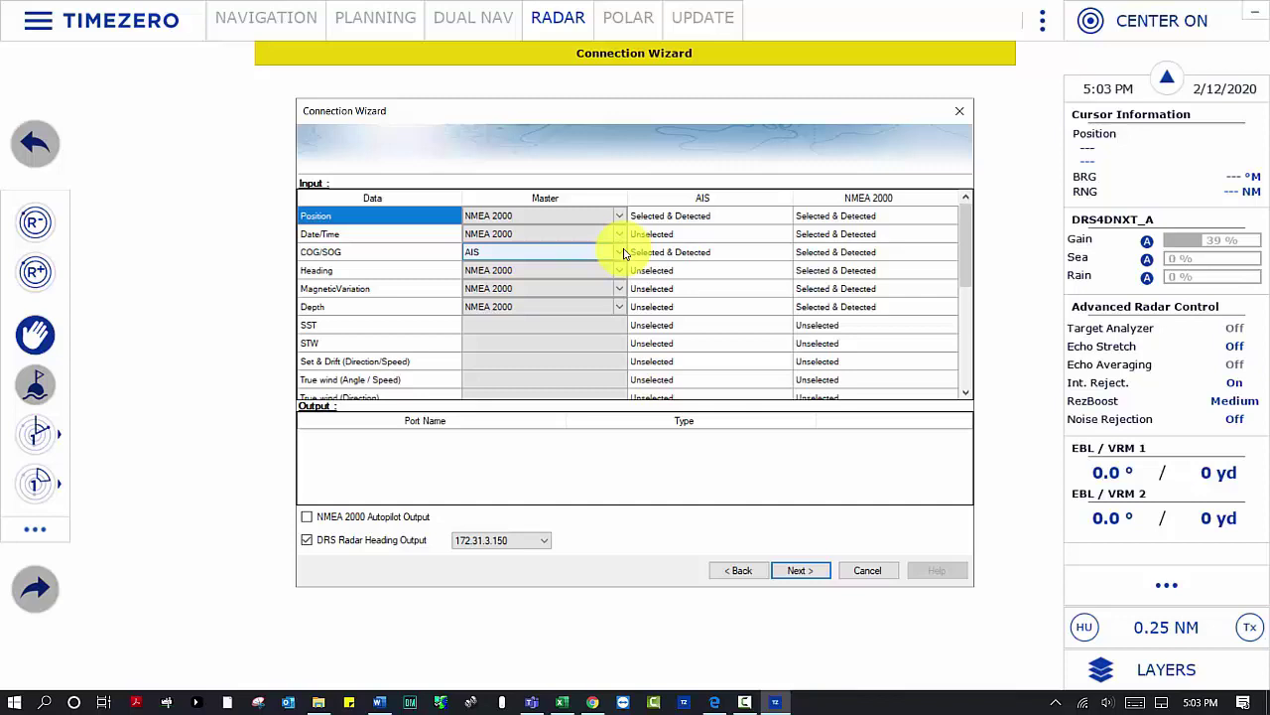
# Make NMEA 2000 the master source for COG/SOG.
pyautogui.click(624, 256)
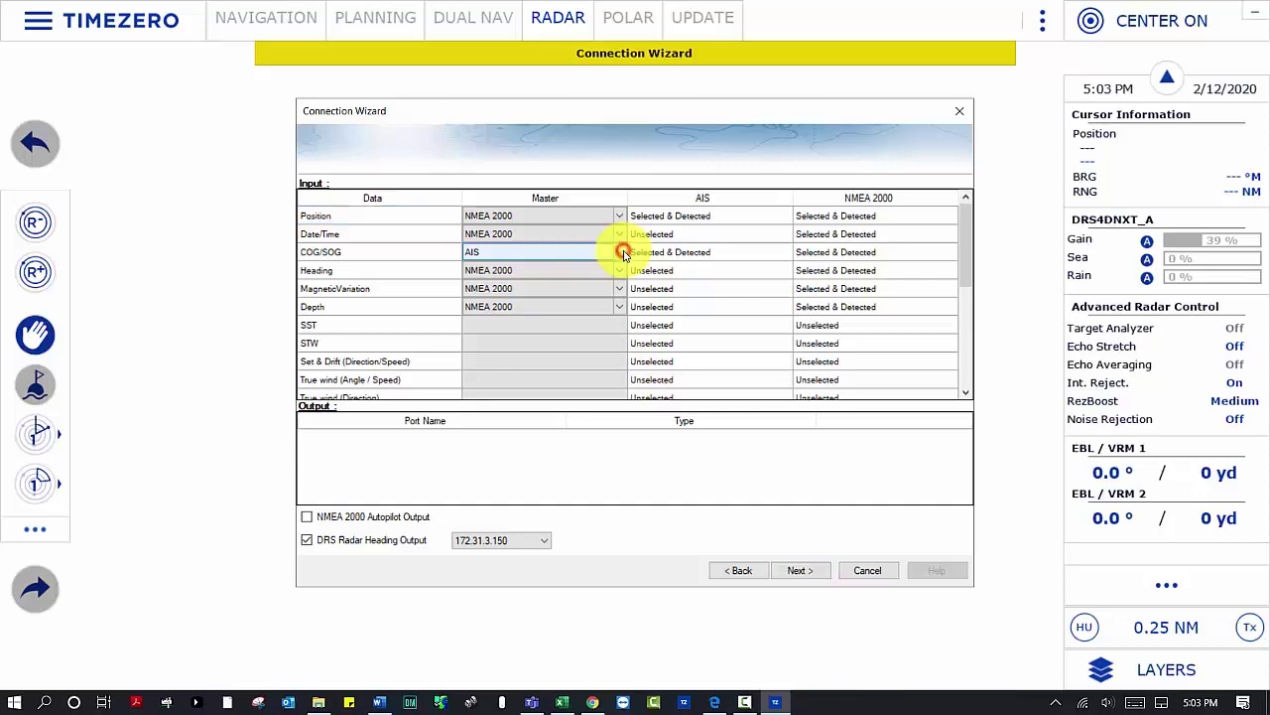
pyautogui.click(621, 255)
pyautogui.click(615, 275)
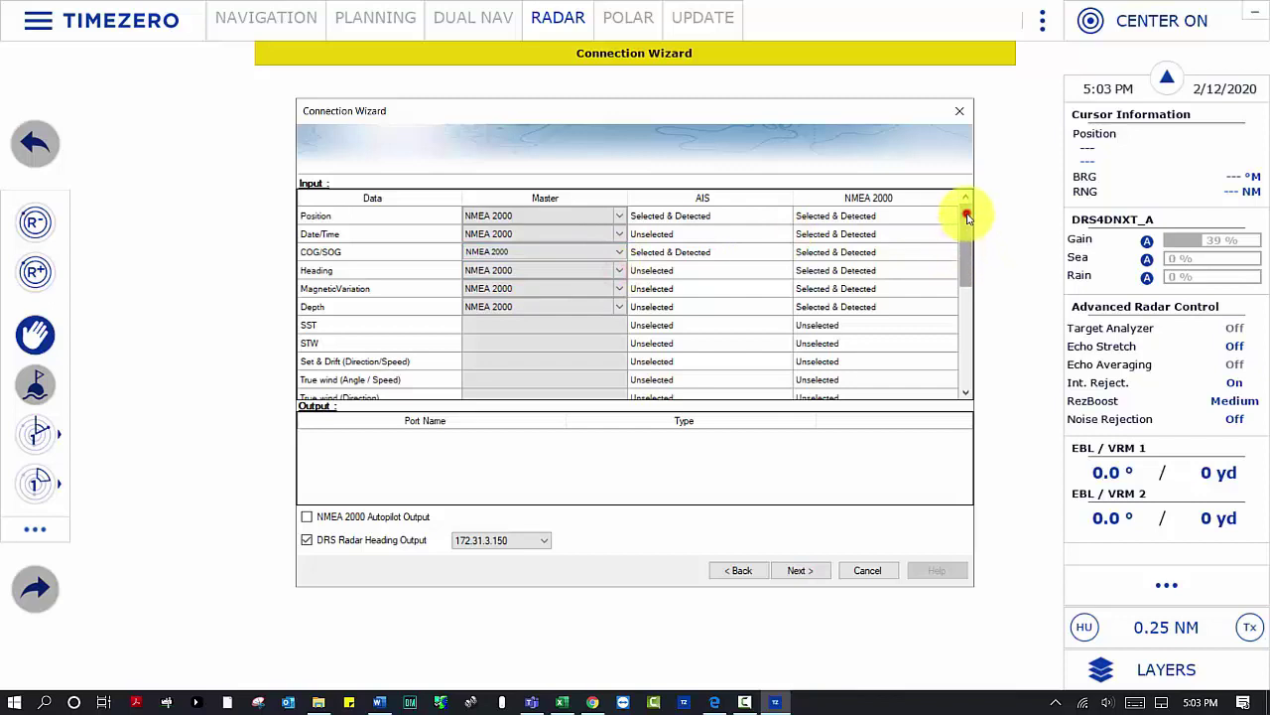
pyautogui.moveTo(966, 222); pyautogui.dragTo(973, 256)
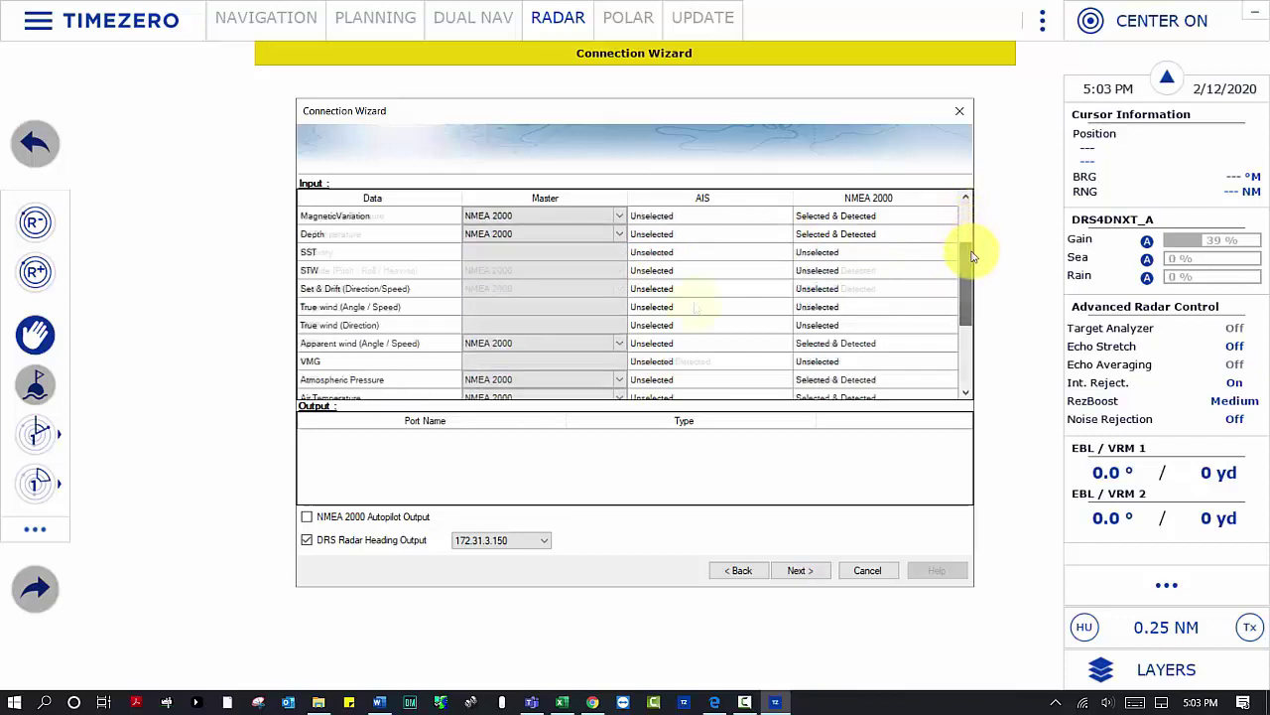
pyautogui.scroll(-3, 519, 387)
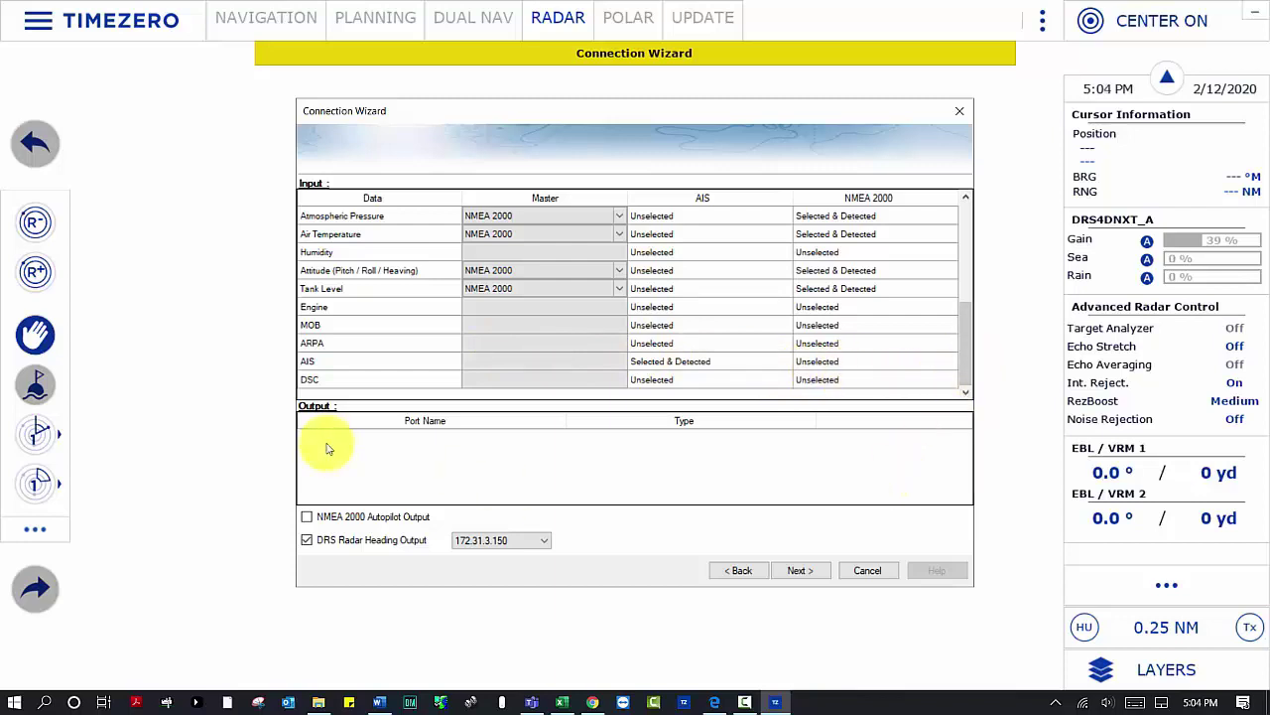
# Enable the NMEA 2000 Autopilot Output and finish the wizard to apply the configuration.
pyautogui.click(307, 517)
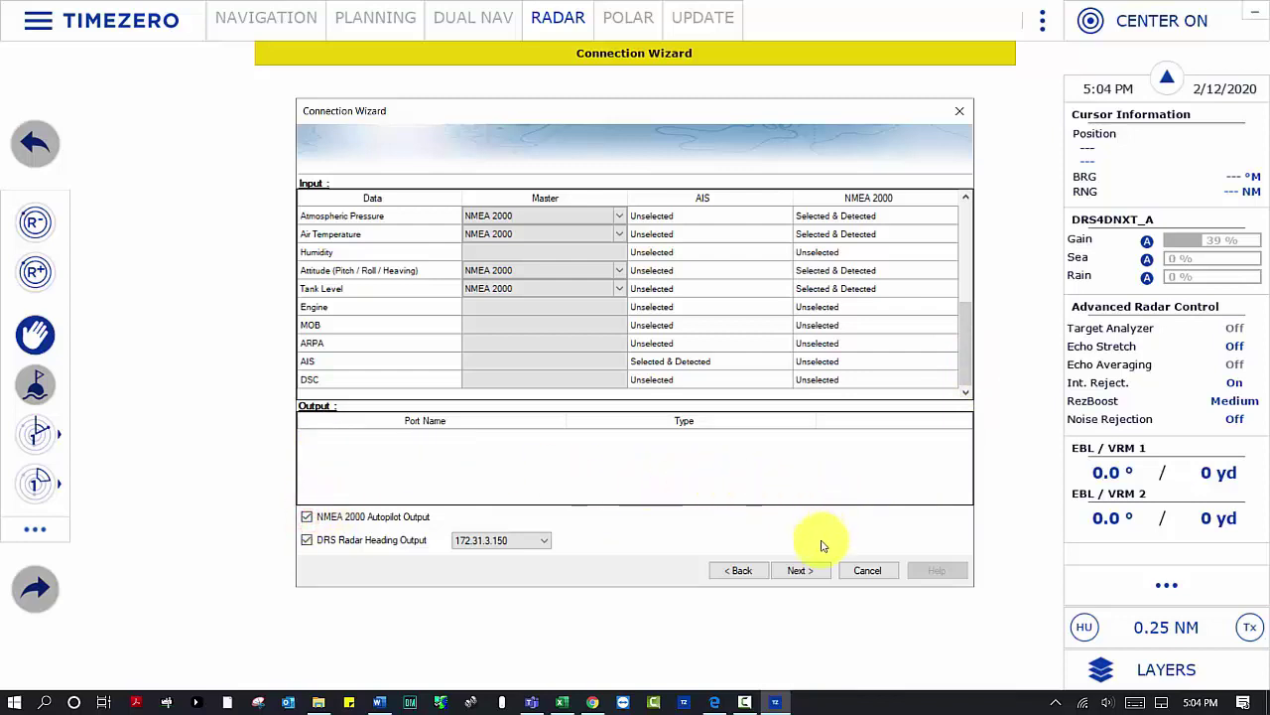
pyautogui.click(799, 570)
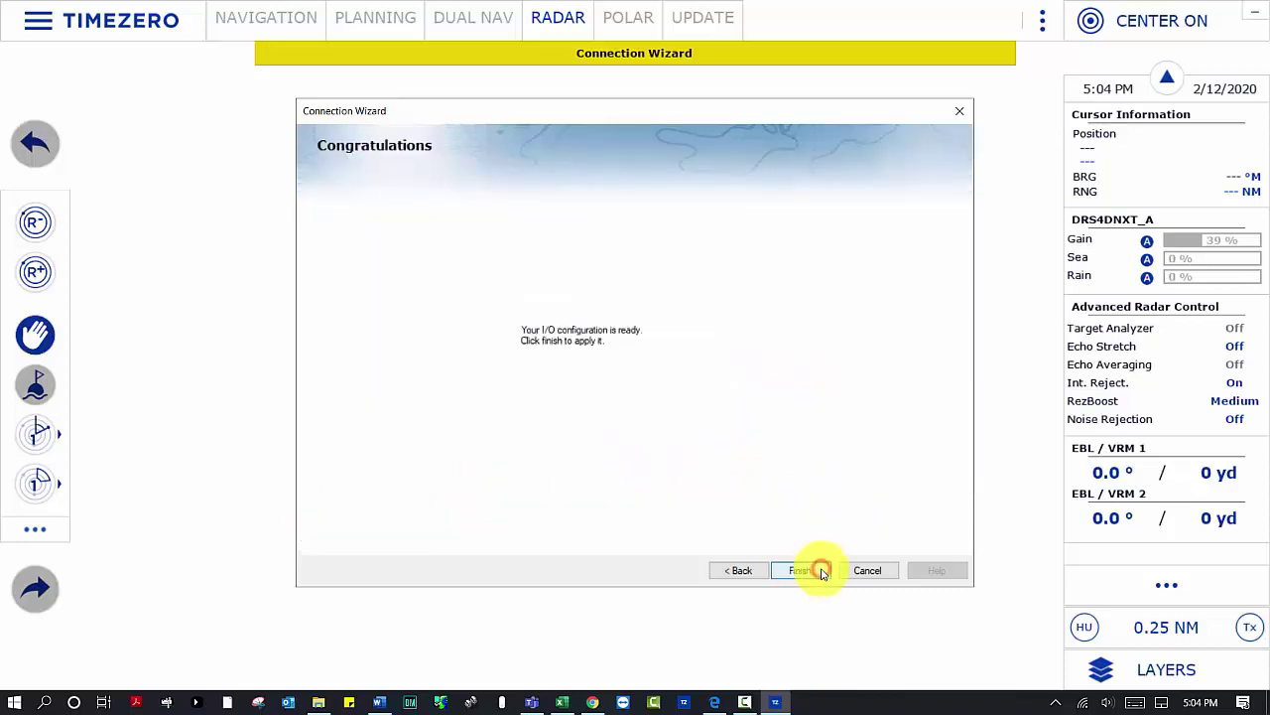
pyautogui.click(822, 573)
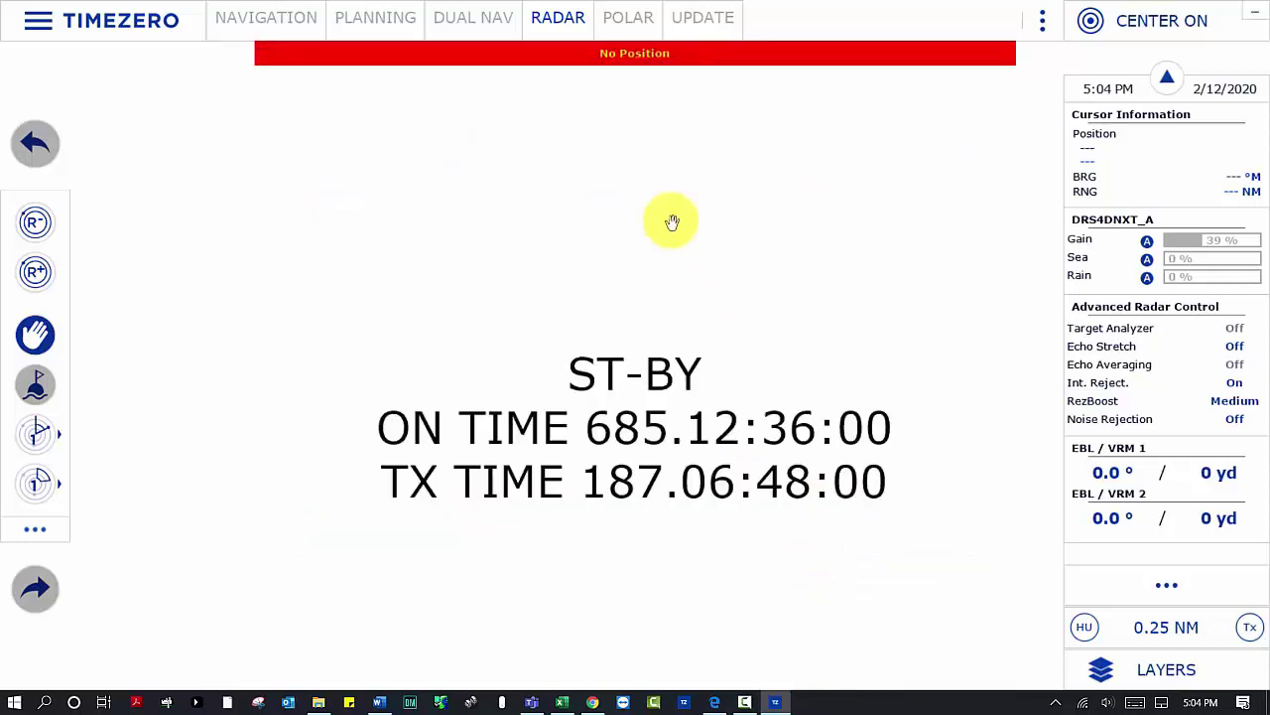
# Set the radar range to 0.125 NM and switch to the Navigation workspace.
pyautogui.scroll(1, 620, 248)
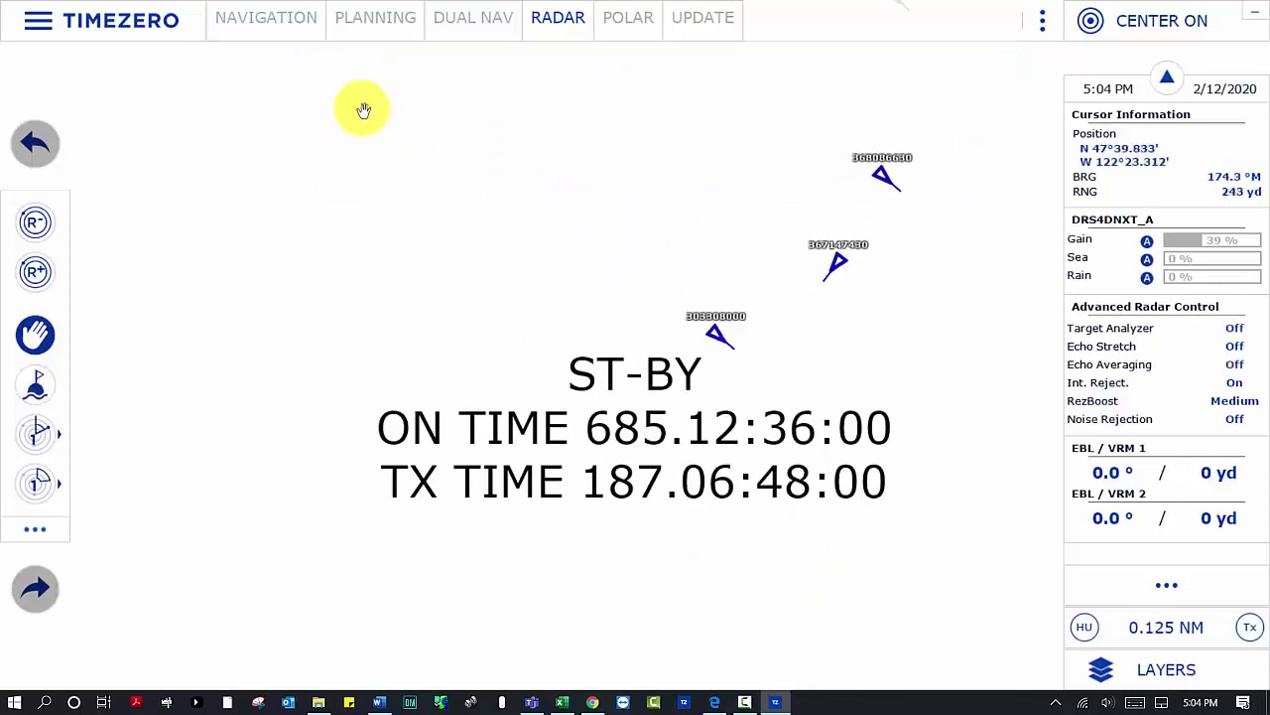
pyautogui.click(280, 30)
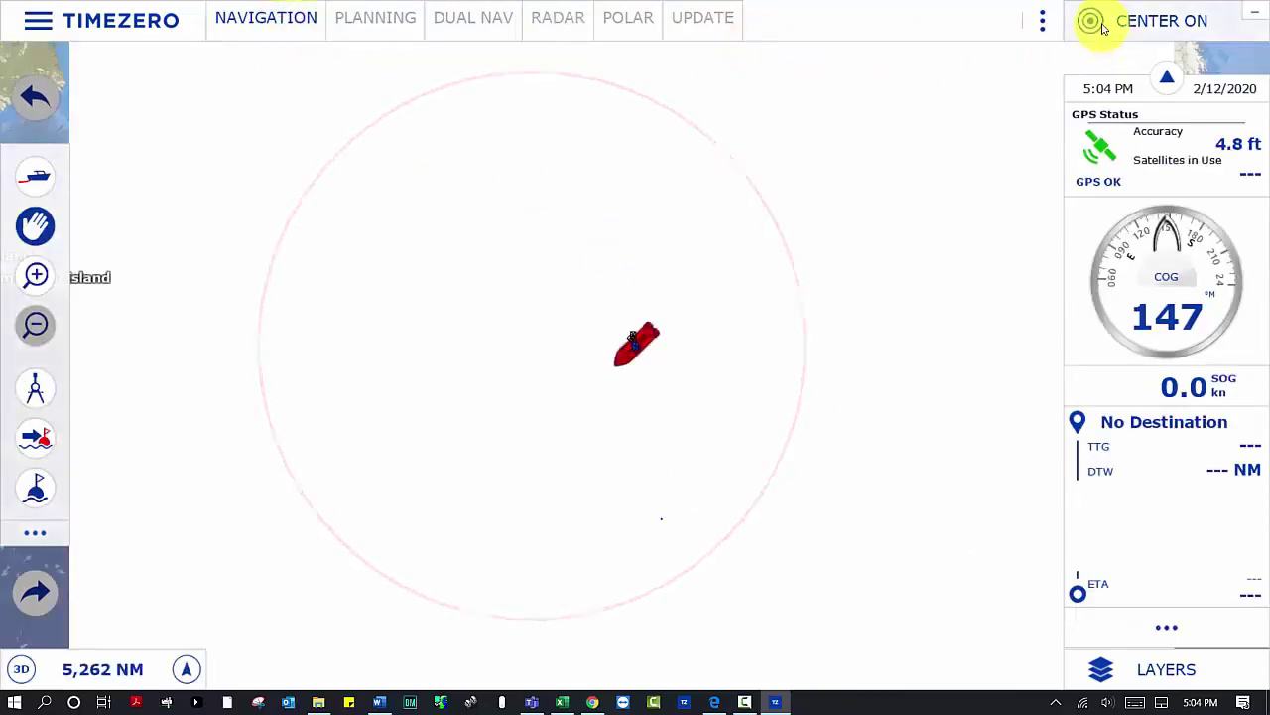
# Centre the chart on the boat and zoom in on Salmon Bay to about 1.158 NM range.
pyautogui.click(1092, 20)
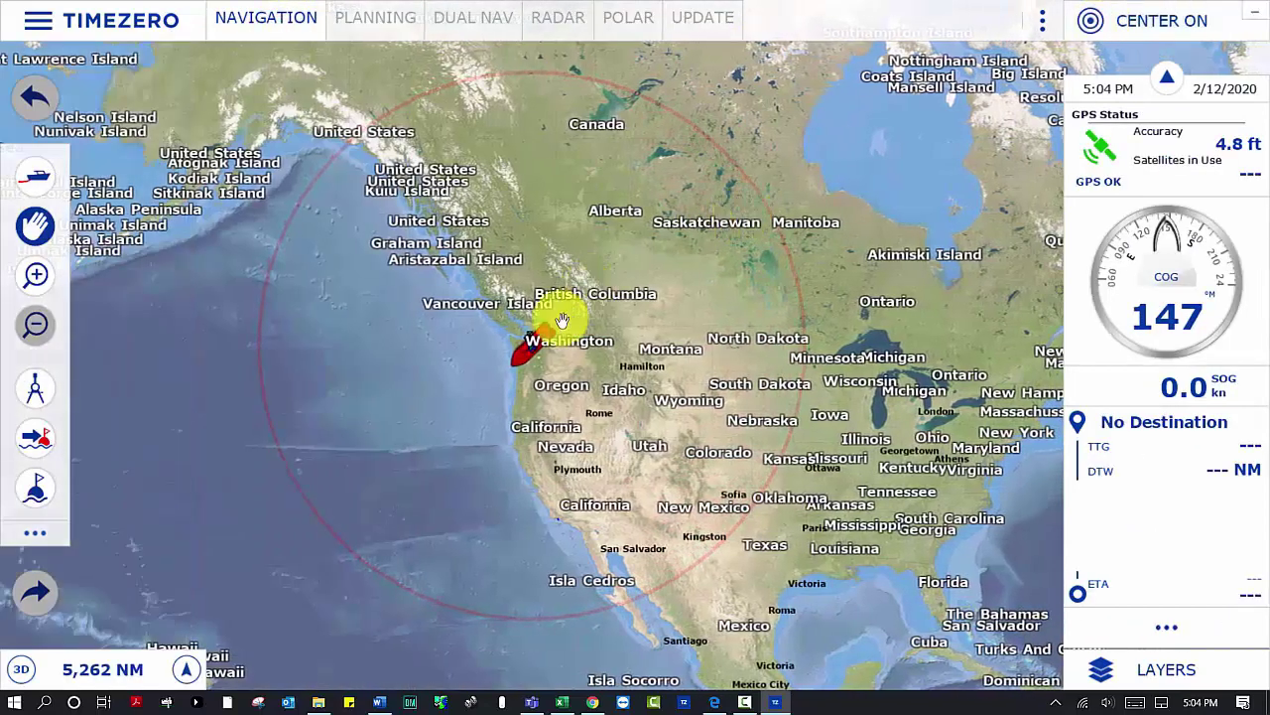
pyautogui.scroll(5, 539, 343)
pyautogui.scroll(4, 538, 339)
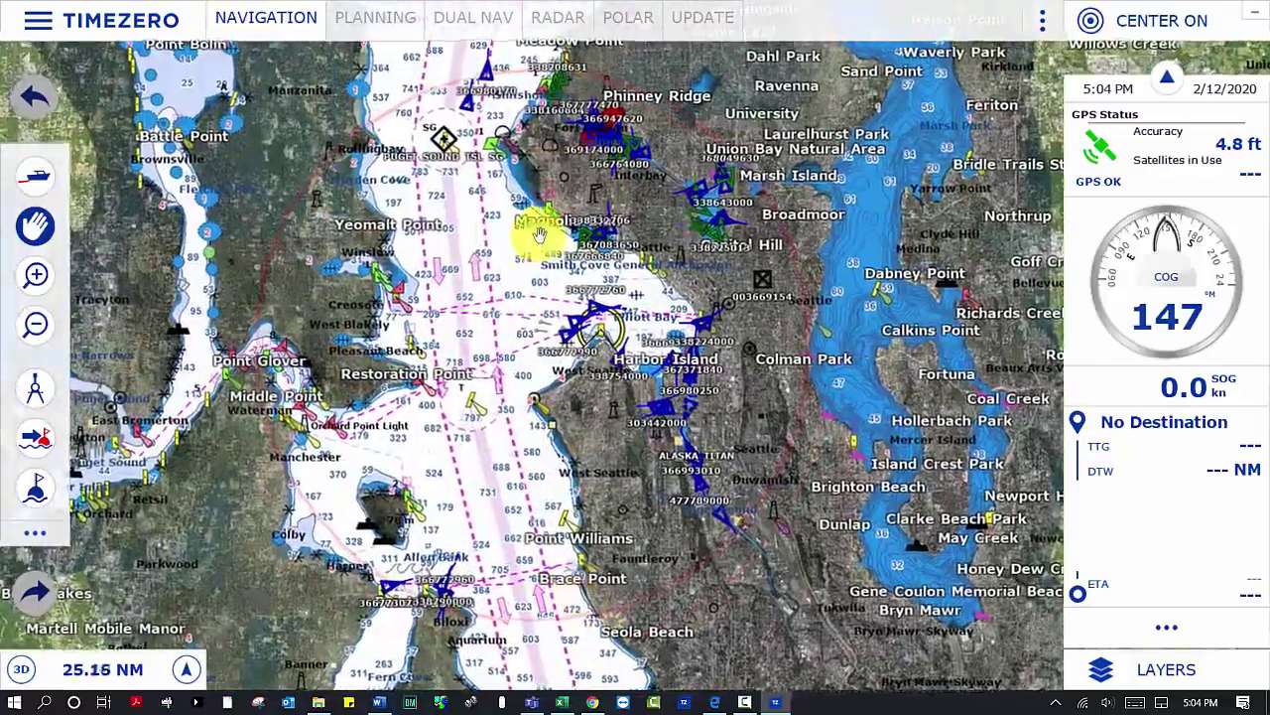
pyautogui.moveTo(538, 234); pyautogui.dragTo(630, 295)
pyautogui.scroll(3, 590, 317)
pyautogui.scroll(1, 532, 418)
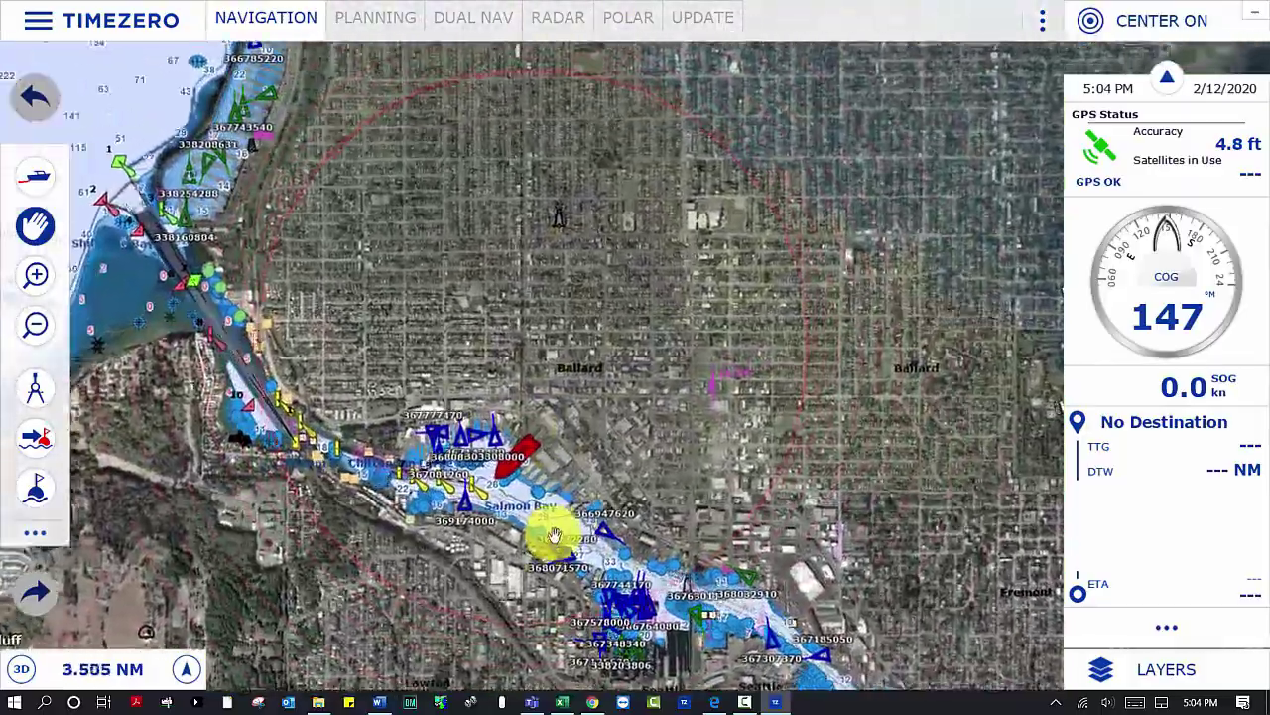
pyautogui.moveTo(556, 530); pyautogui.dragTo(559, 467)
pyautogui.scroll(3, 519, 440)
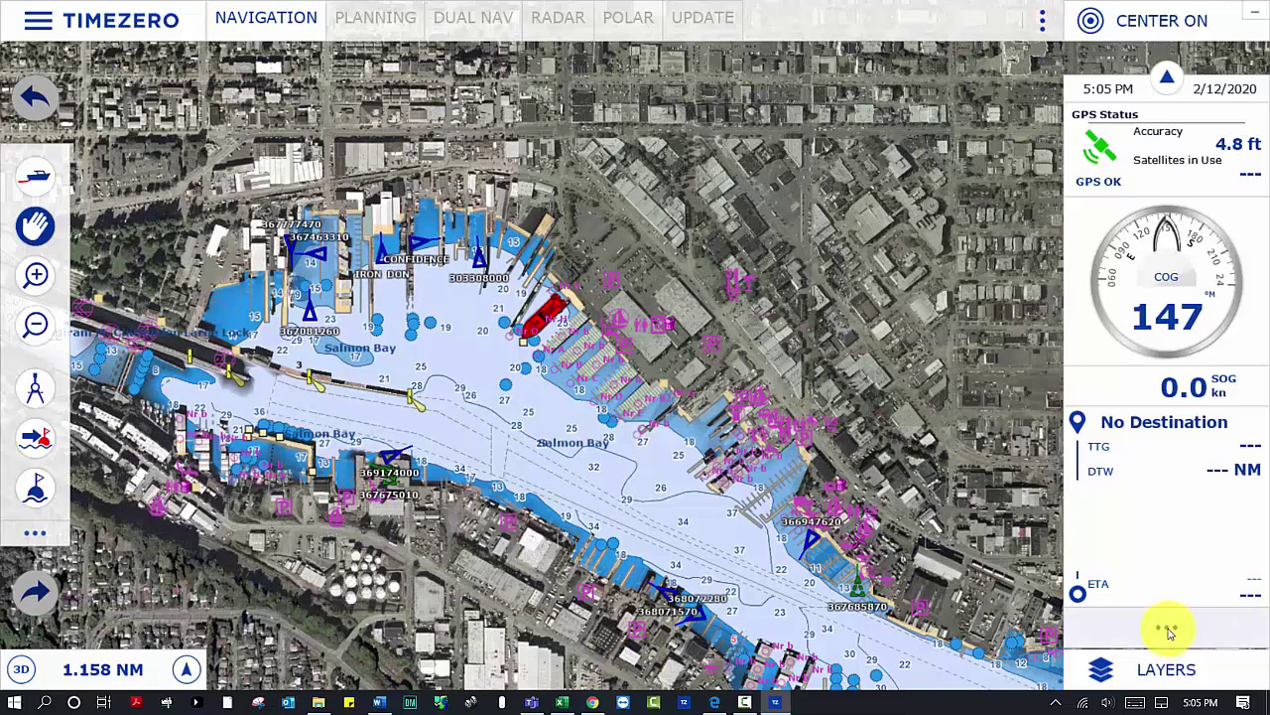
# Add a Gauge NavData panel showing apparent wind angle (AWA) to the sidebar.
pyautogui.click(1169, 631)
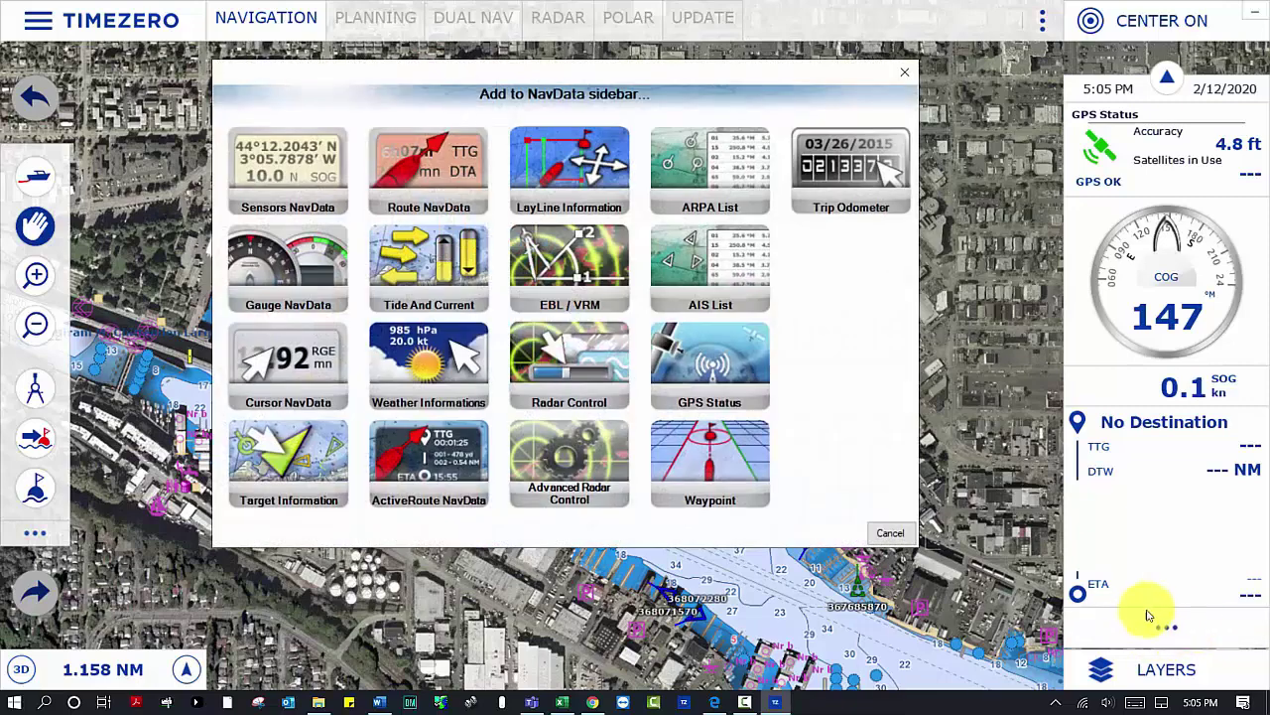
pyautogui.click(283, 286)
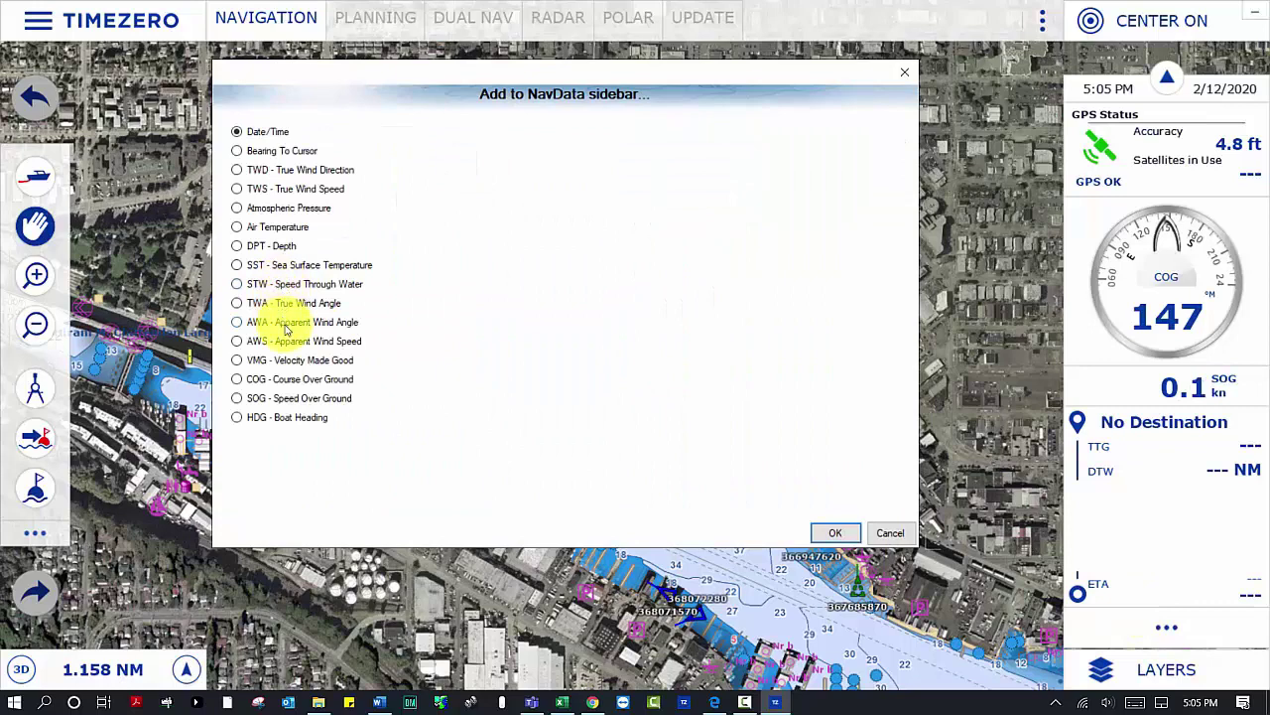
pyautogui.click(286, 328)
pyautogui.click(837, 533)
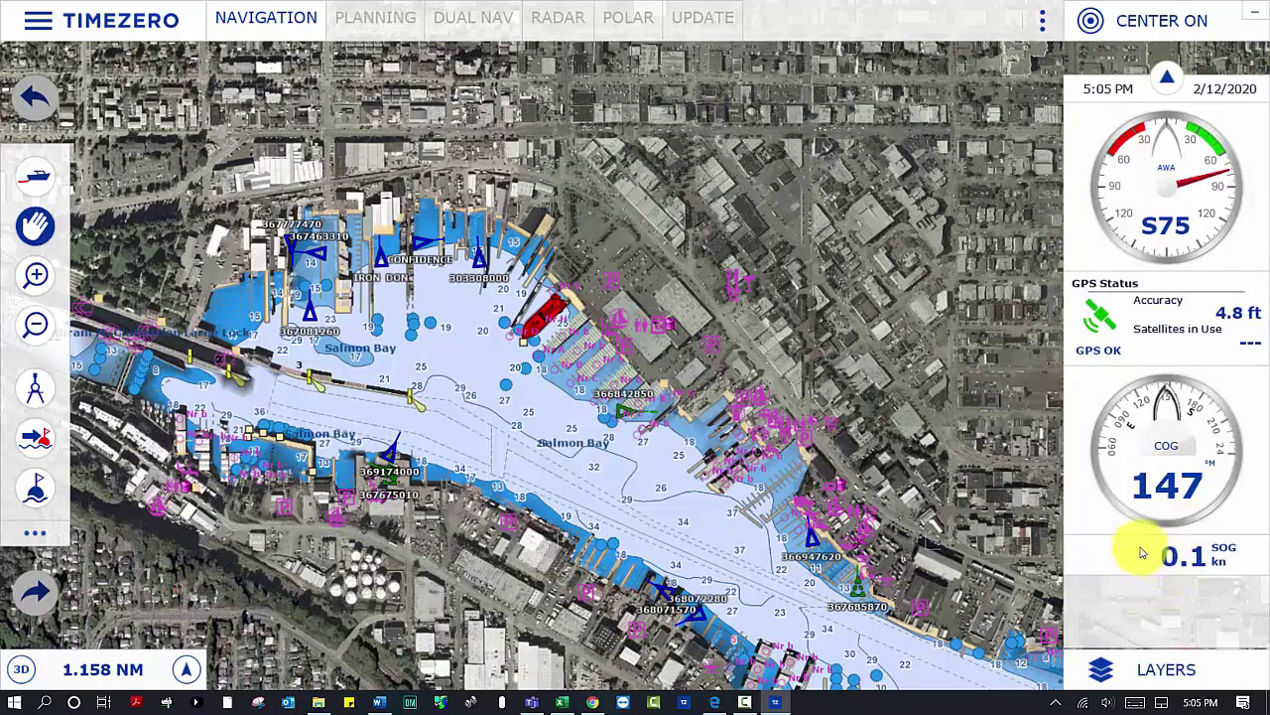
# Add a Sensors NavData panel showing DPT - Depth to the sidebar.
pyautogui.click(1143, 597)
pyautogui.click(289, 191)
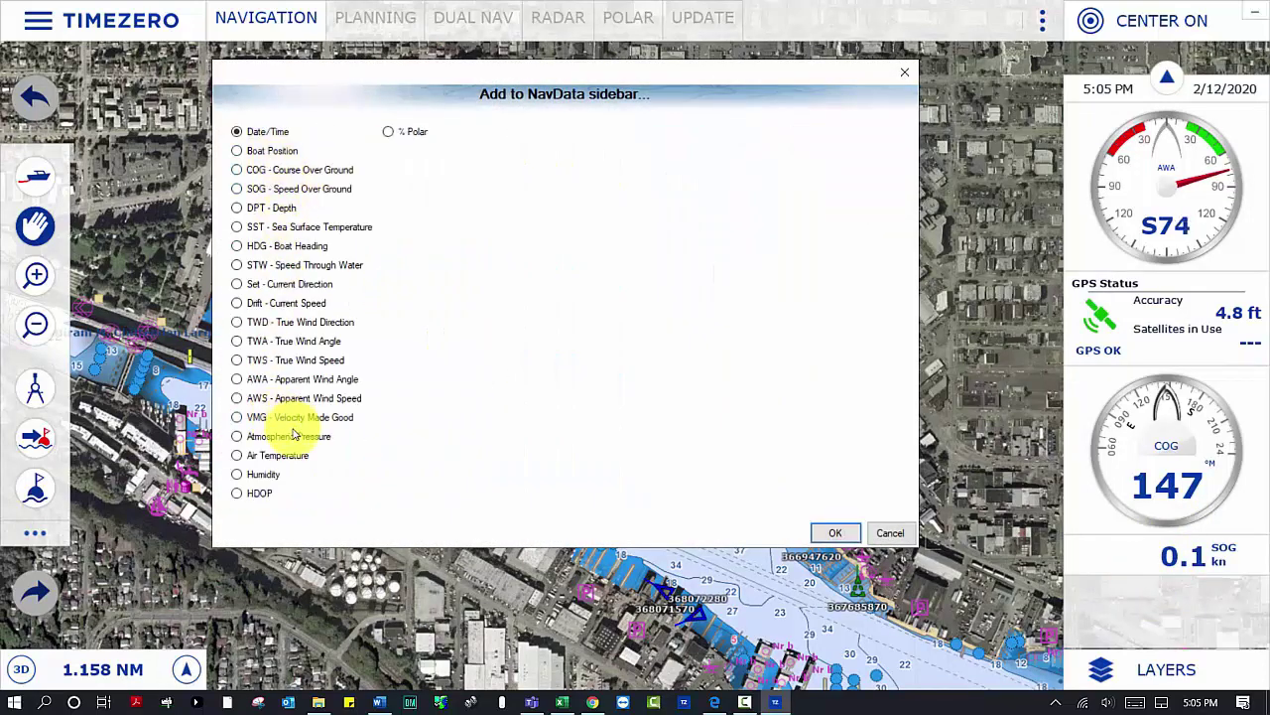
pyautogui.click(279, 210)
pyautogui.click(823, 534)
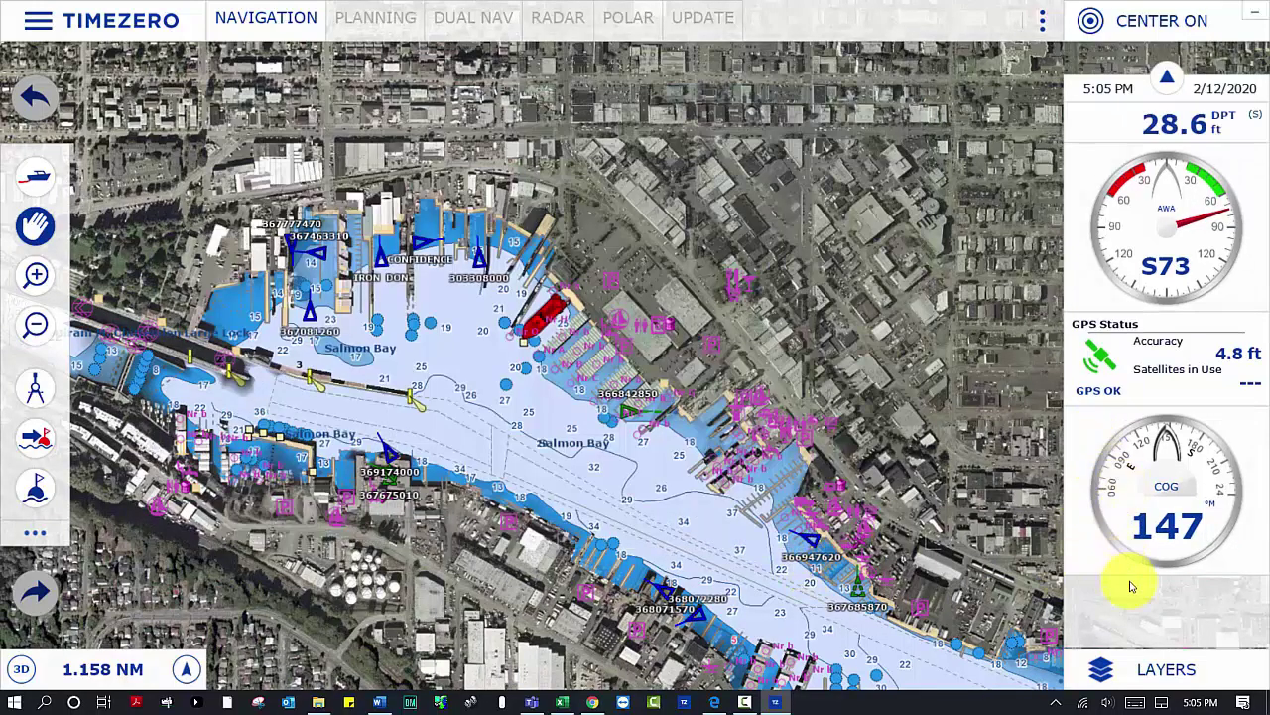
# Make the depth readout Small, switch the wind gauge to HDG, and remove the COG and destination panels.
pyautogui.rightClick(1121, 140)
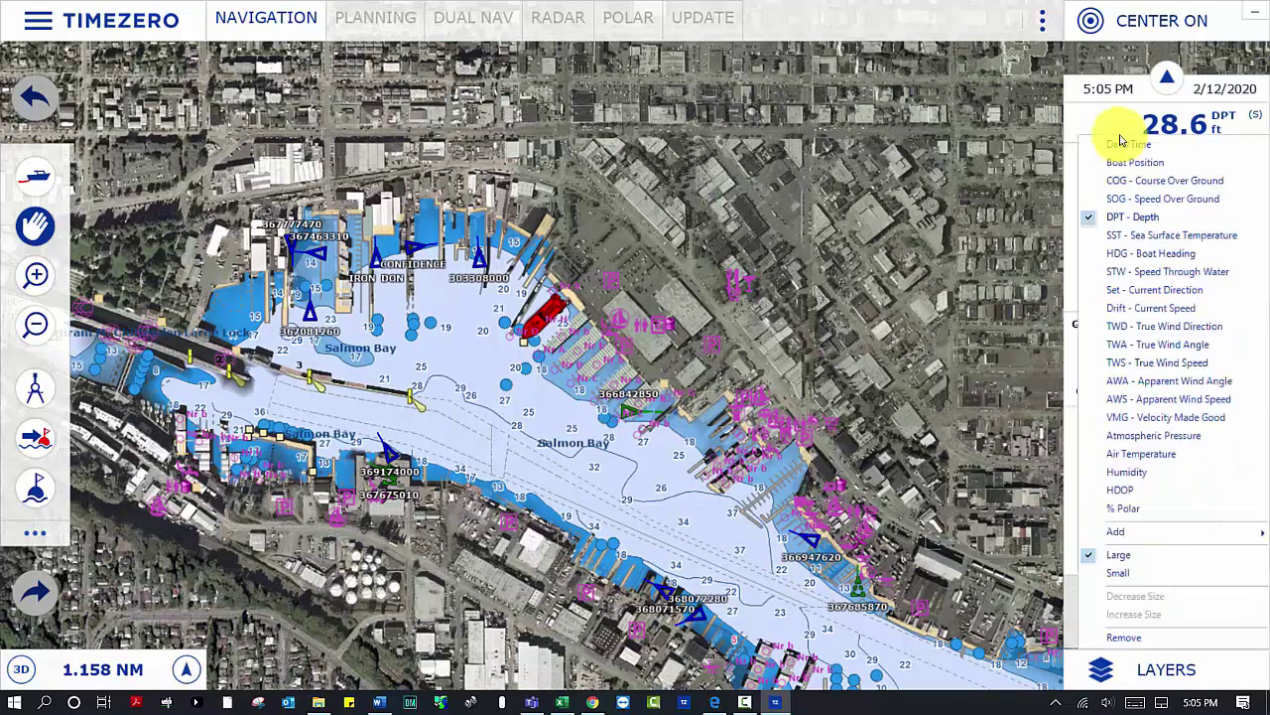
pyautogui.click(1152, 574)
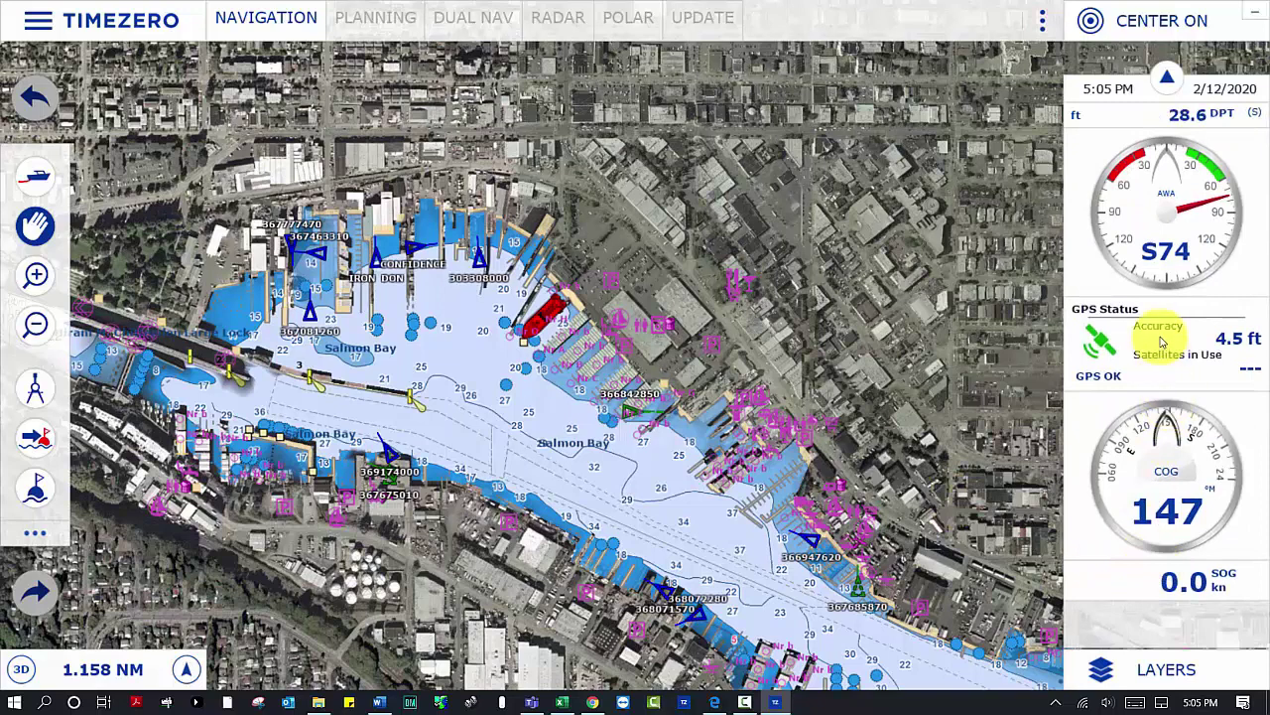
pyautogui.rightClick(1128, 234)
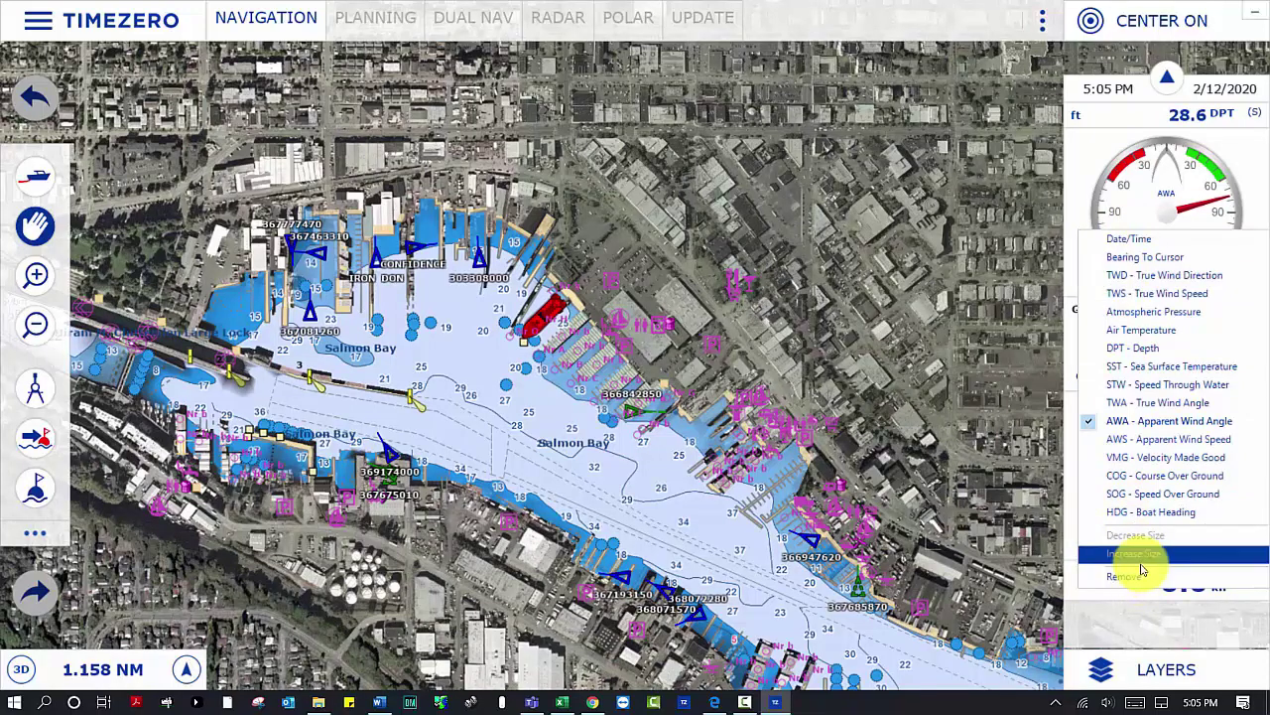
pyautogui.click(1142, 511)
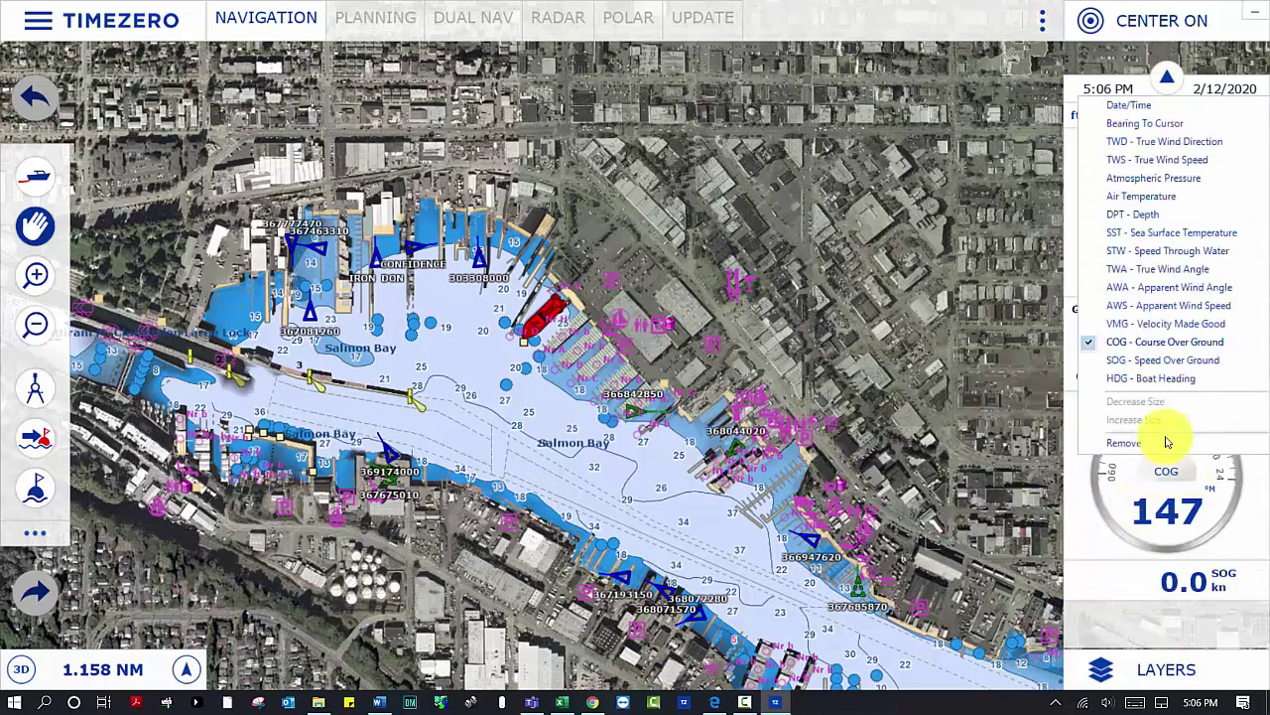
pyautogui.click(1126, 443)
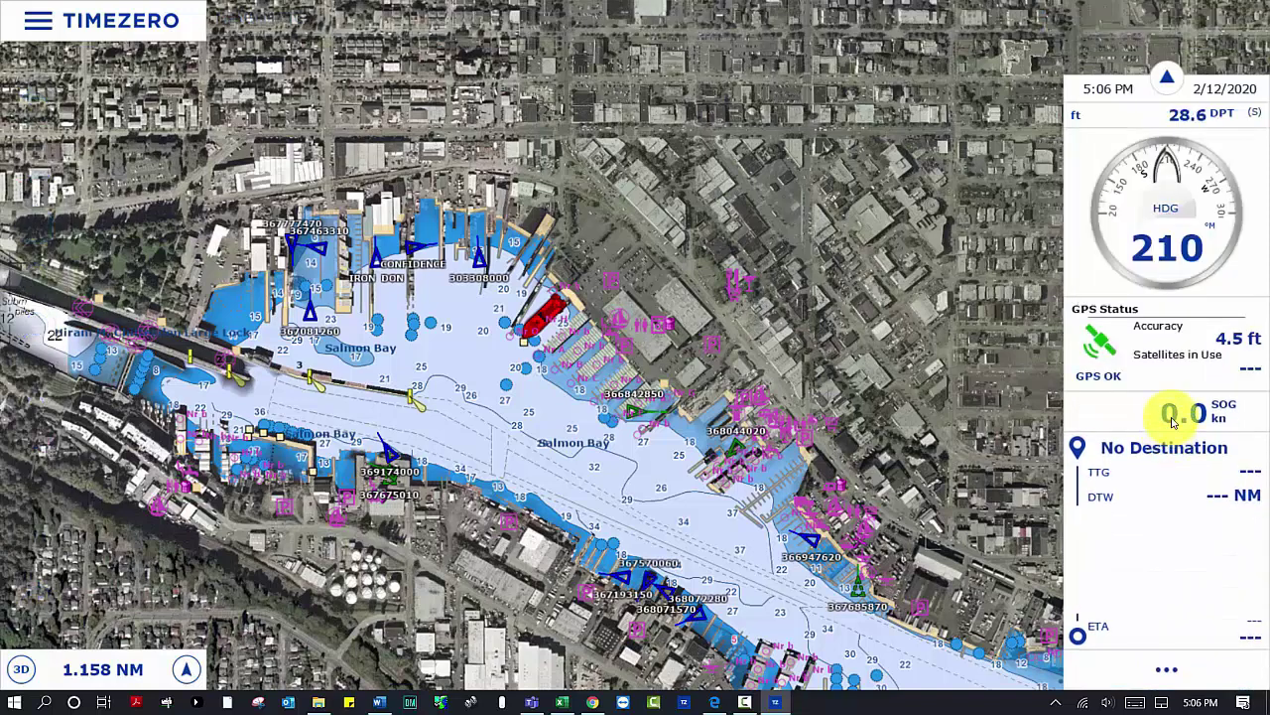
pyautogui.rightClick(1157, 482)
pyautogui.click(1176, 678)
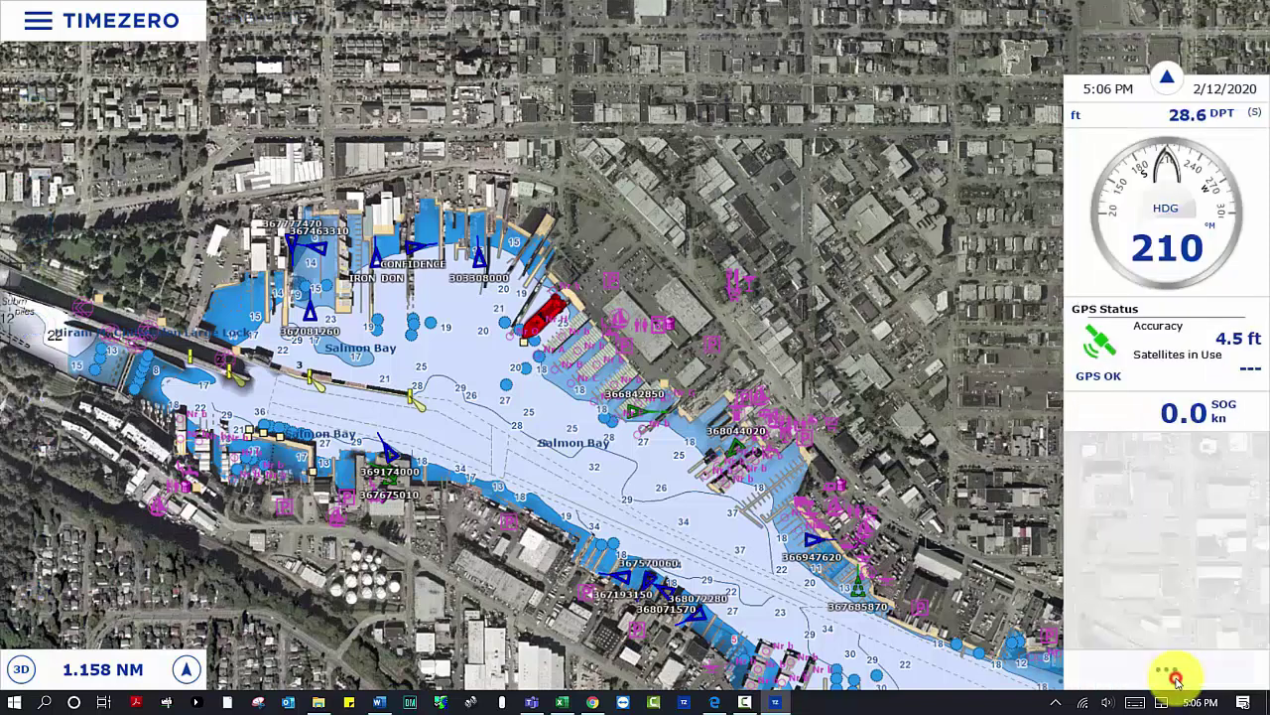
# Change the gauge to AWS, then to Atmospheric Pressure reading 1018 hPa.
pyautogui.rightClick(1171, 243)
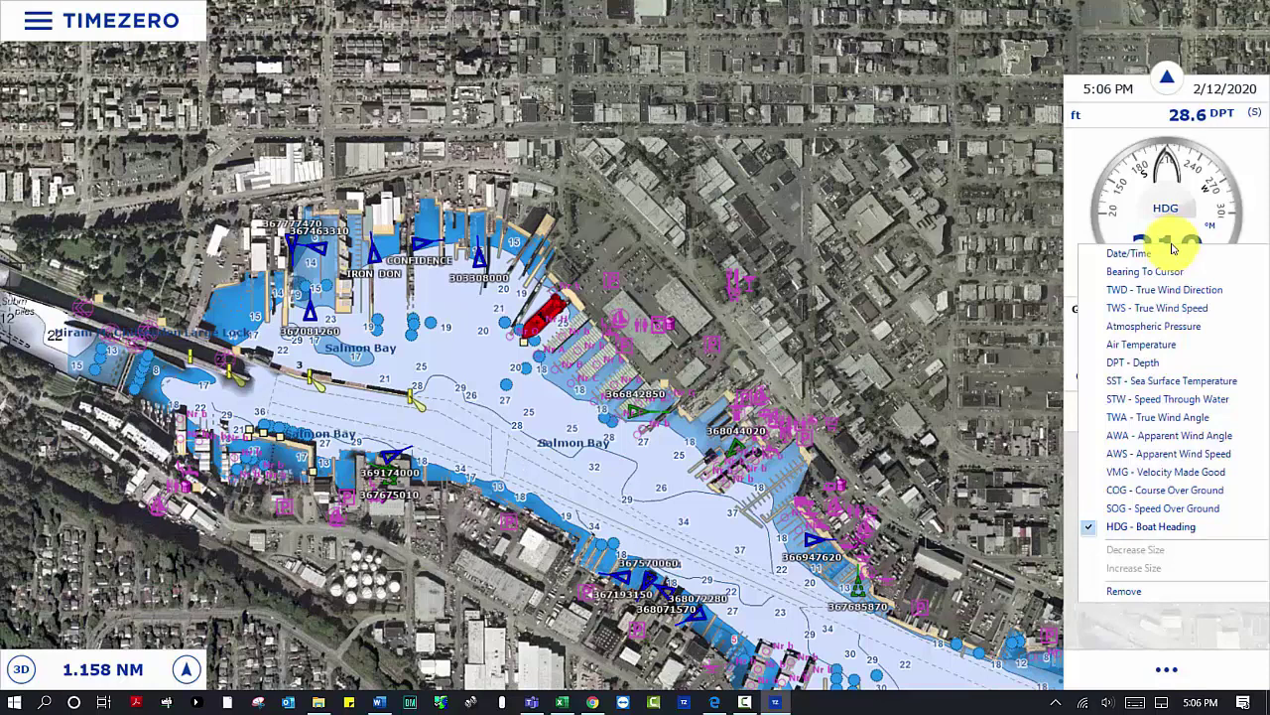
pyautogui.click(1184, 454)
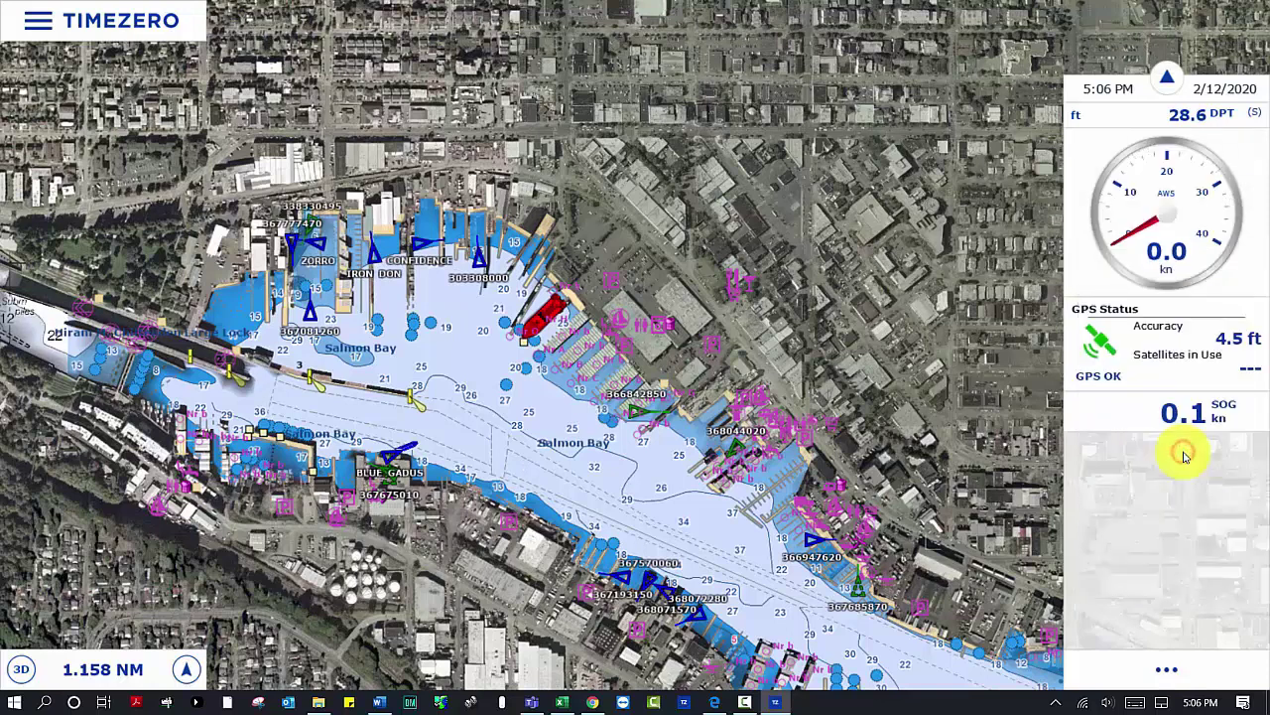
pyautogui.rightClick(1174, 194)
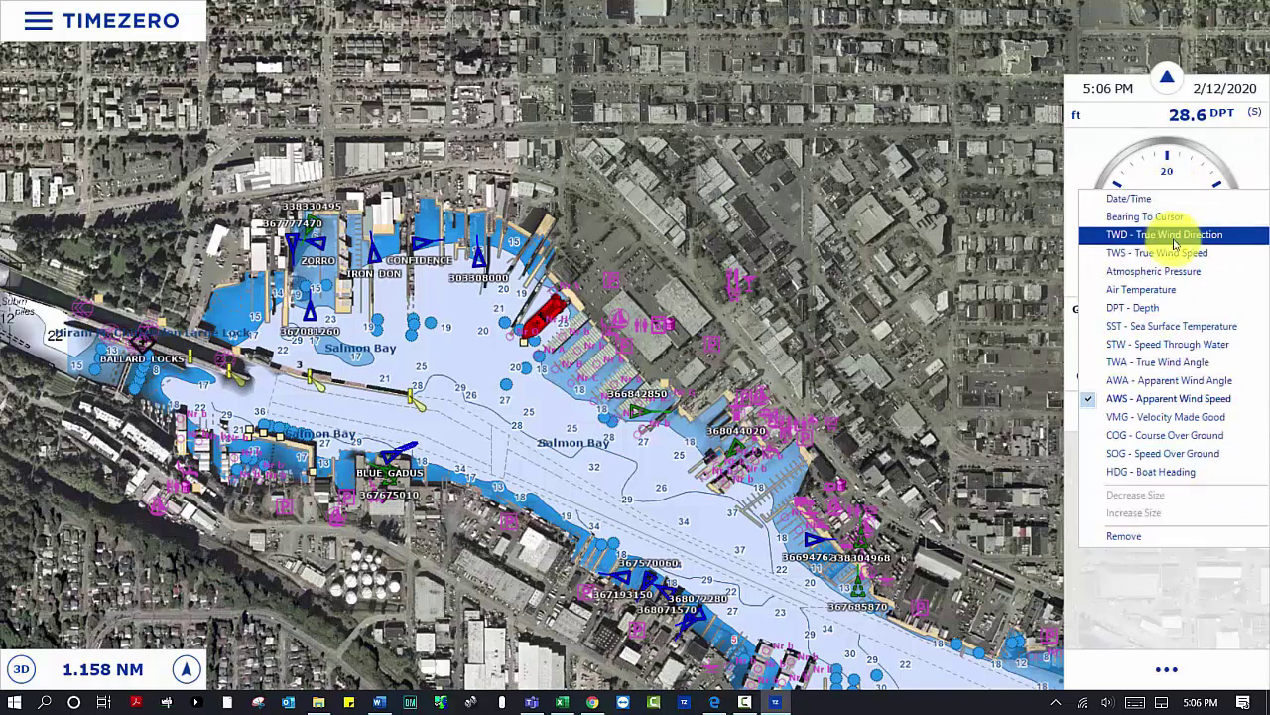
pyautogui.click(1178, 272)
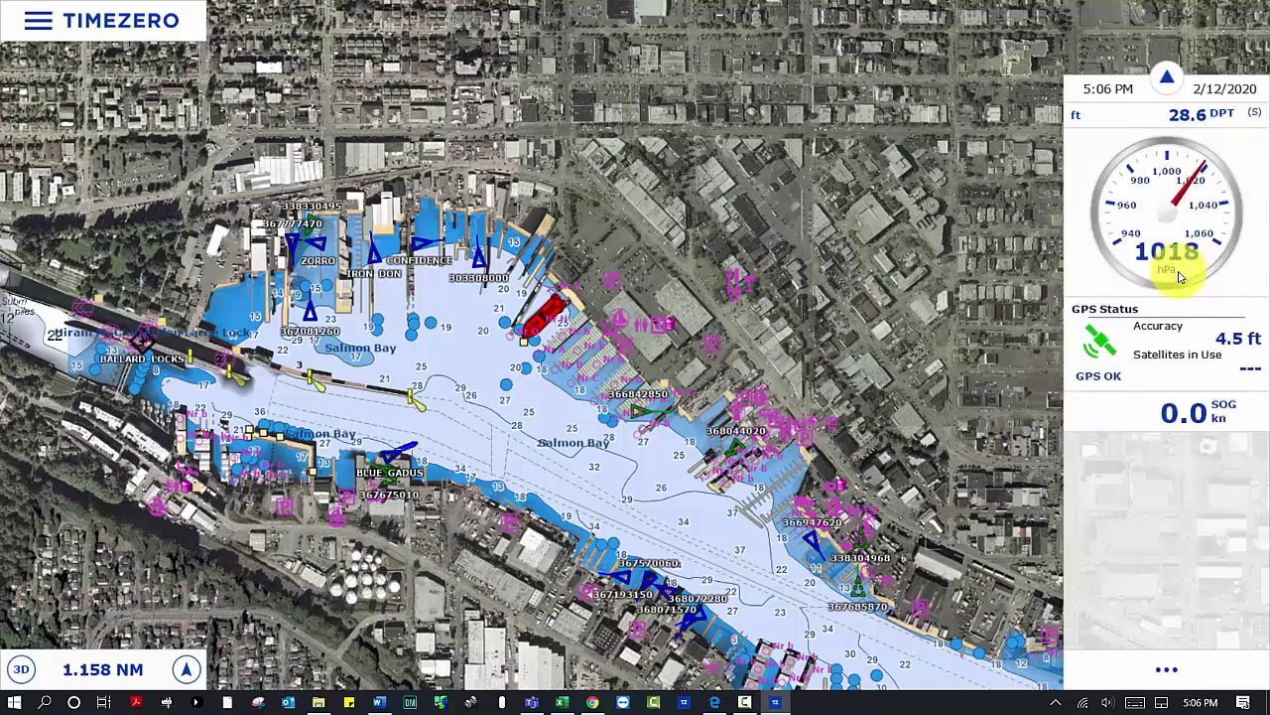
pyautogui.moveTo(887, 184)
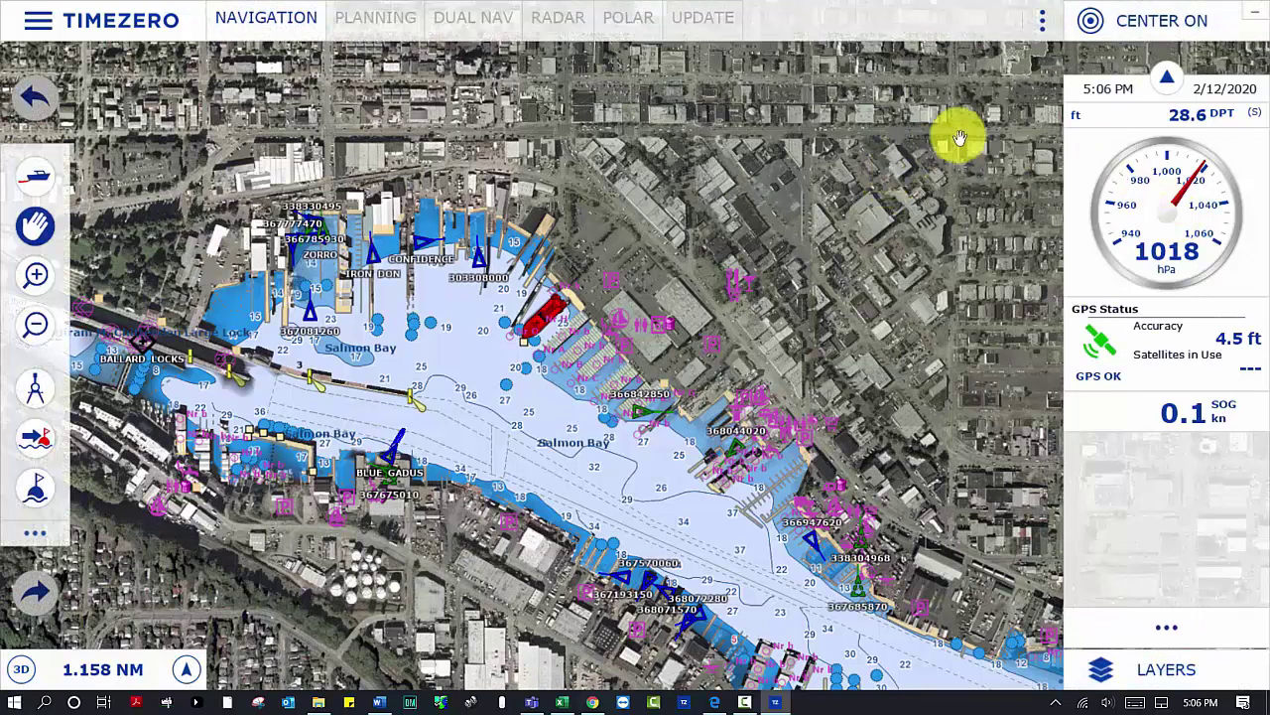
pyautogui.click(1071, 238)
pyautogui.click(682, 261)
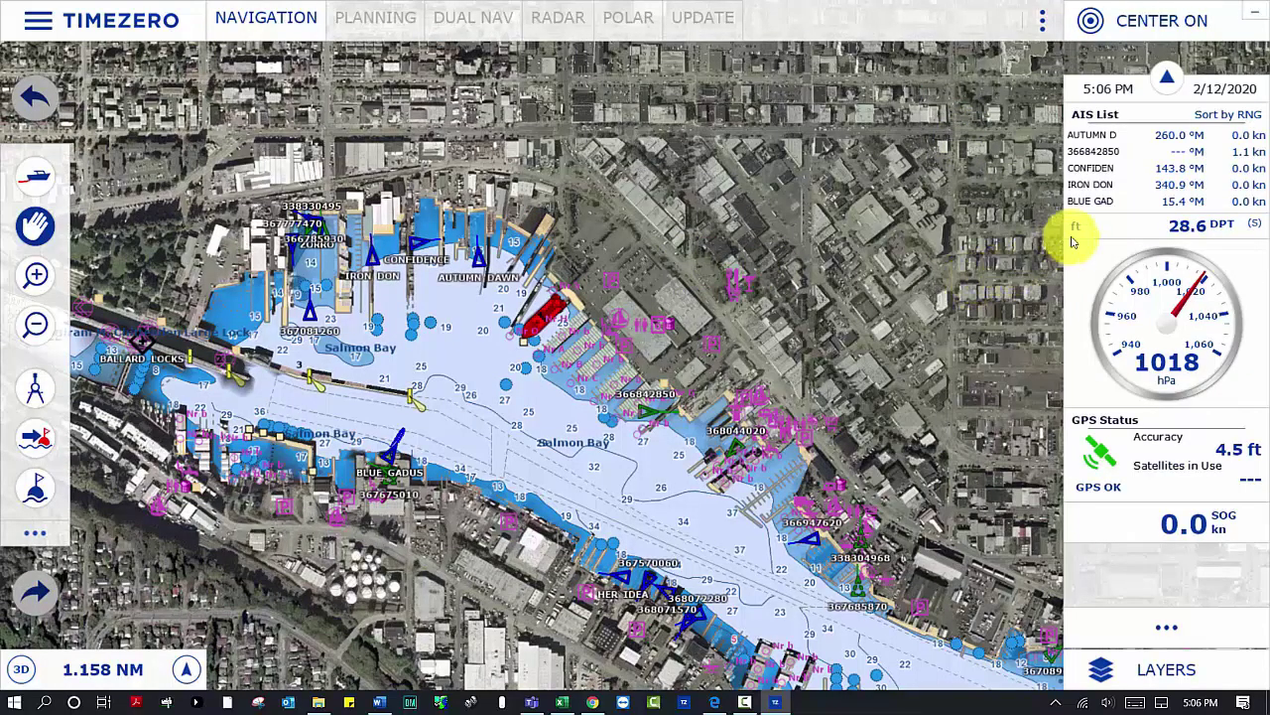
pyautogui.rightClick(1126, 156)
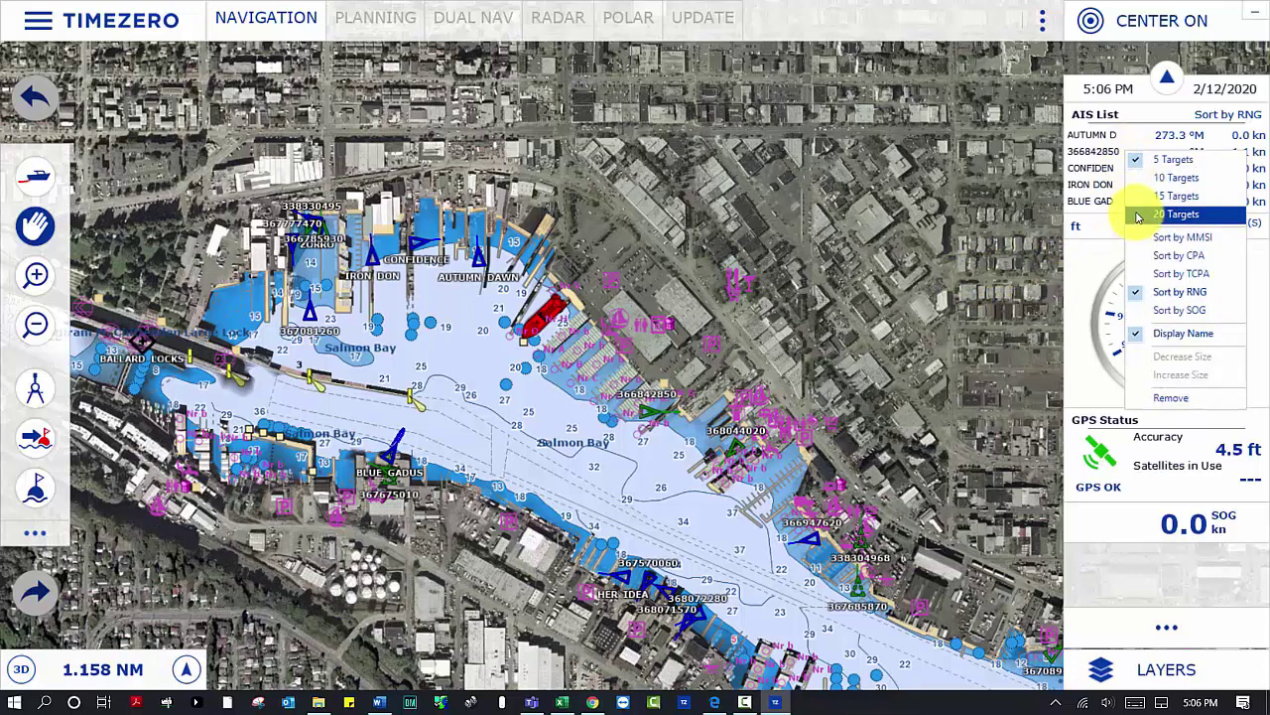
pyautogui.click(1137, 178)
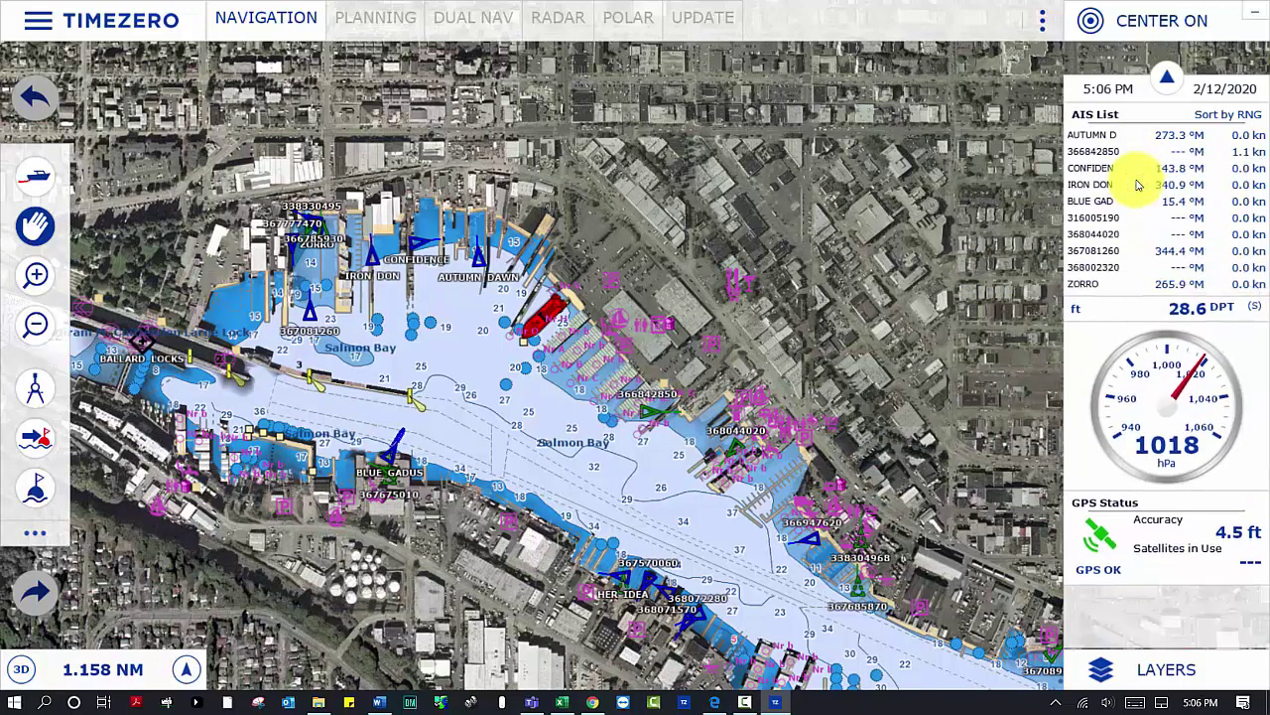
pyautogui.rightClick(1118, 136)
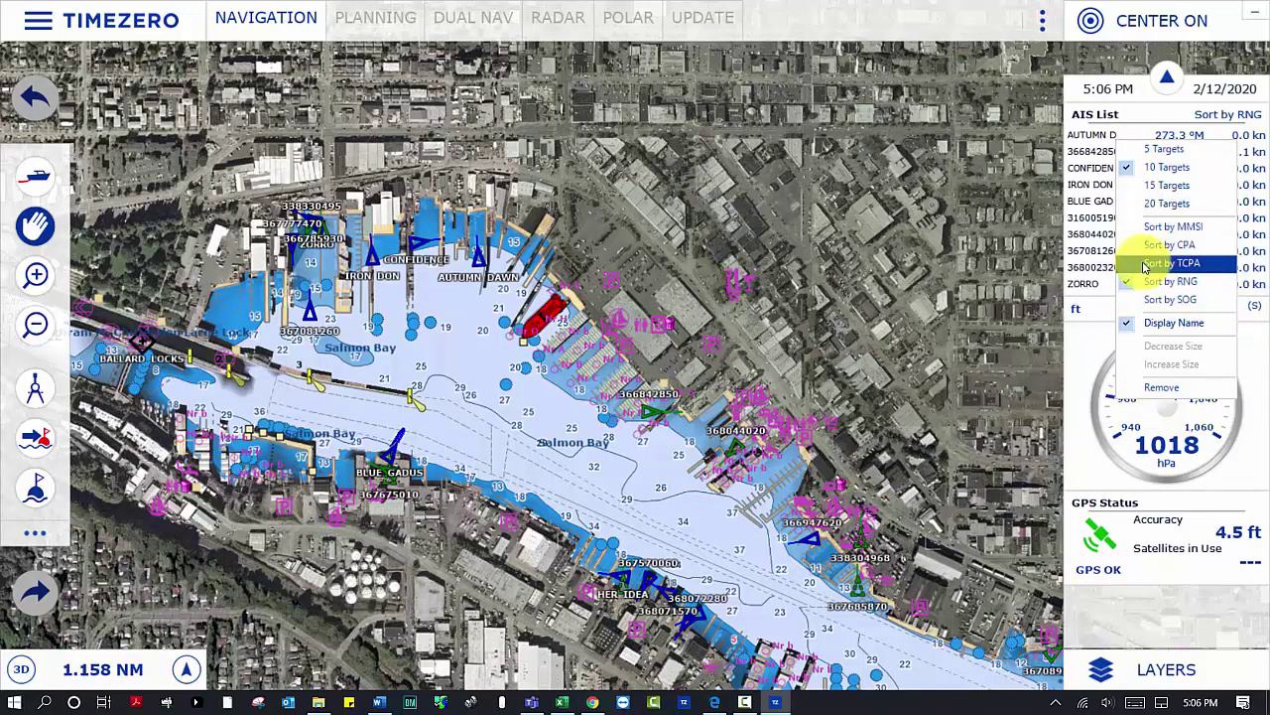
pyautogui.click(1144, 297)
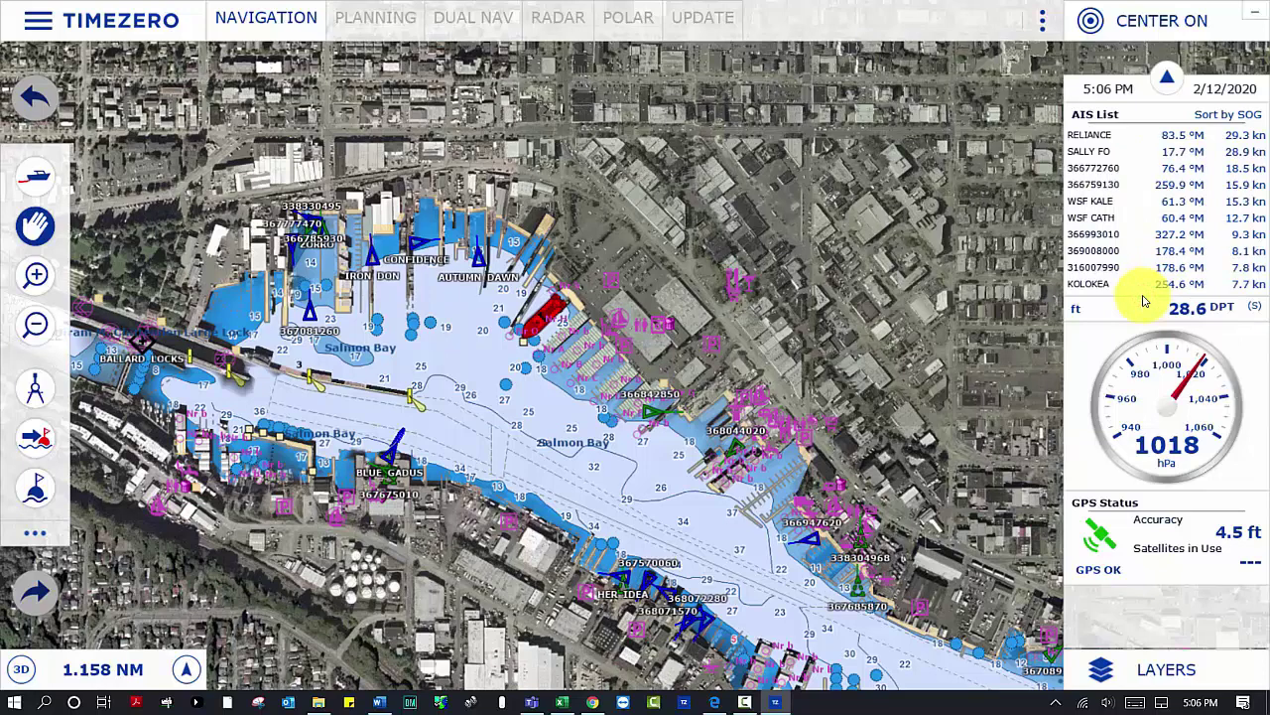
pyautogui.rightClick(1142, 171)
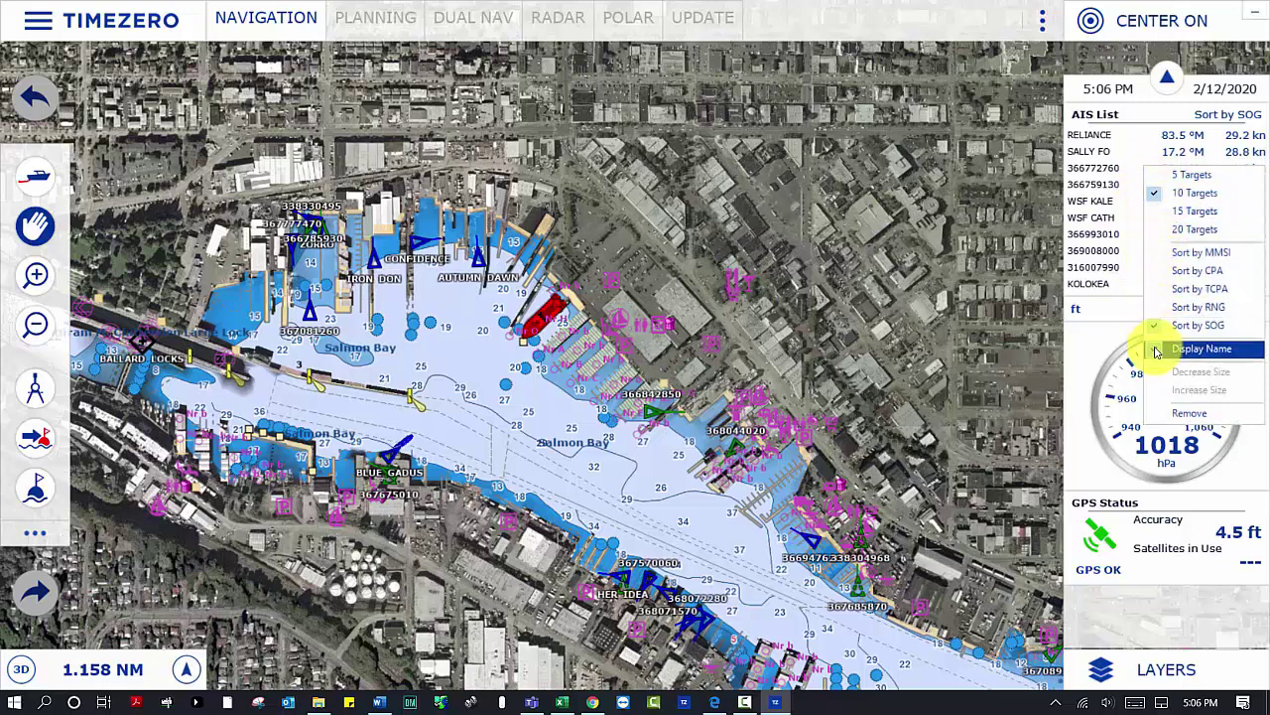
pyautogui.click(1188, 413)
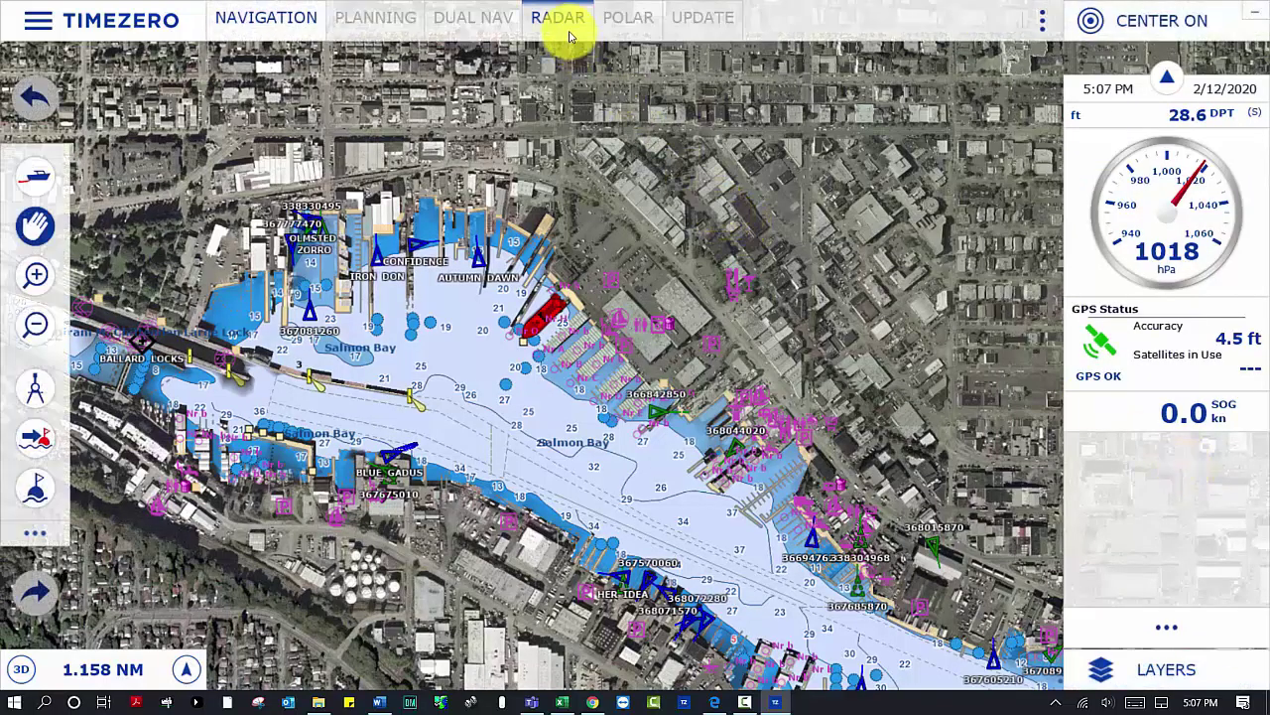
# Switch to the Radar workspace, start transmitting from ST-BY, and zoom out to 0.25 NM range.
pyautogui.click(568, 36)
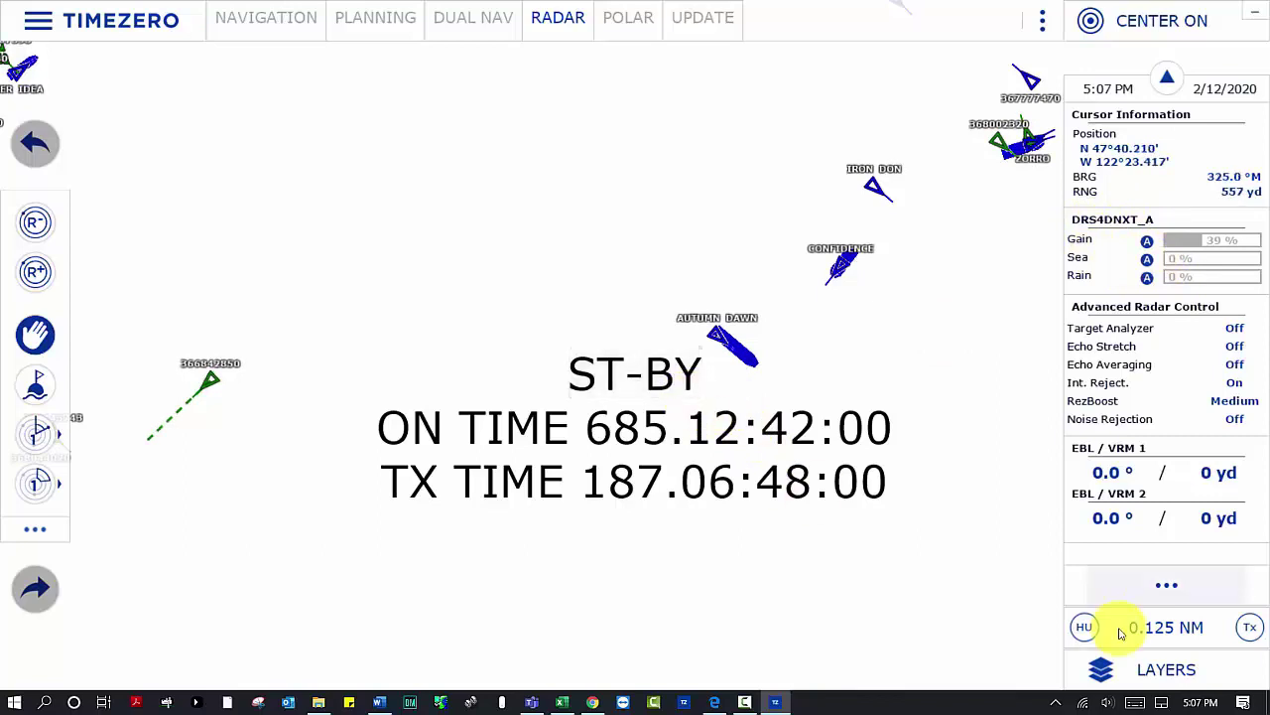
pyautogui.click(663, 371)
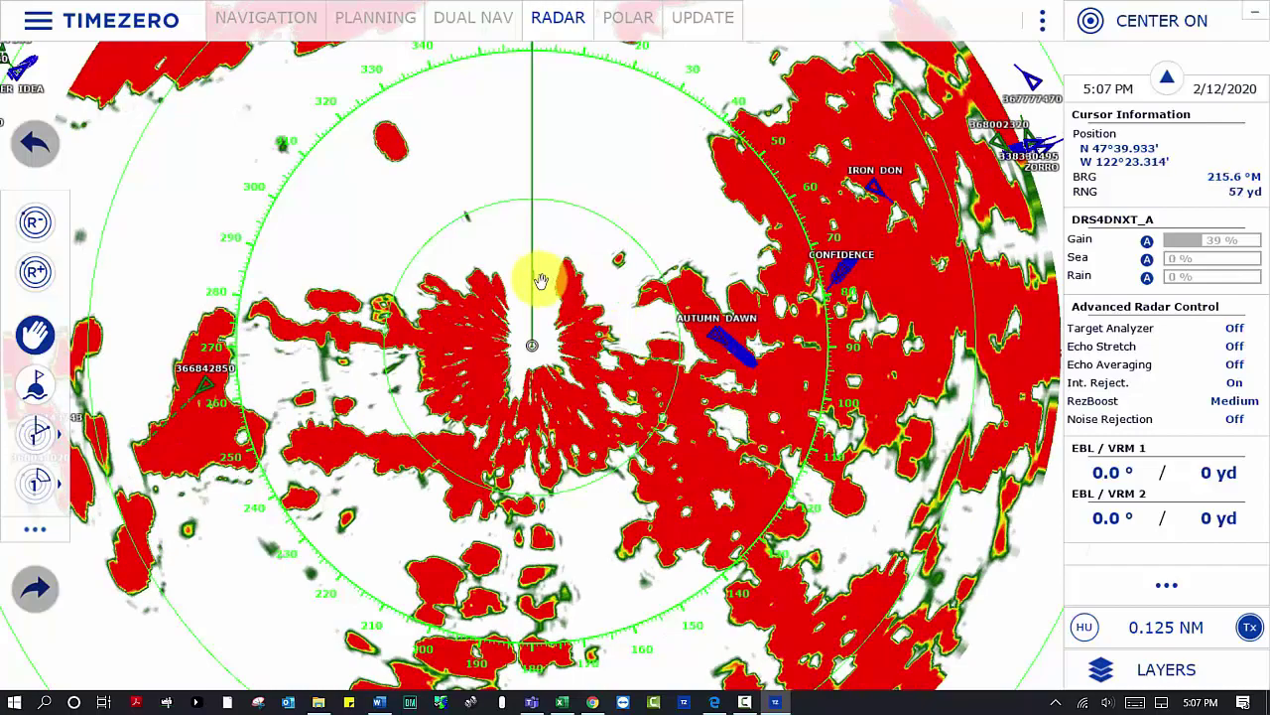
pyautogui.scroll(-3, 541, 278)
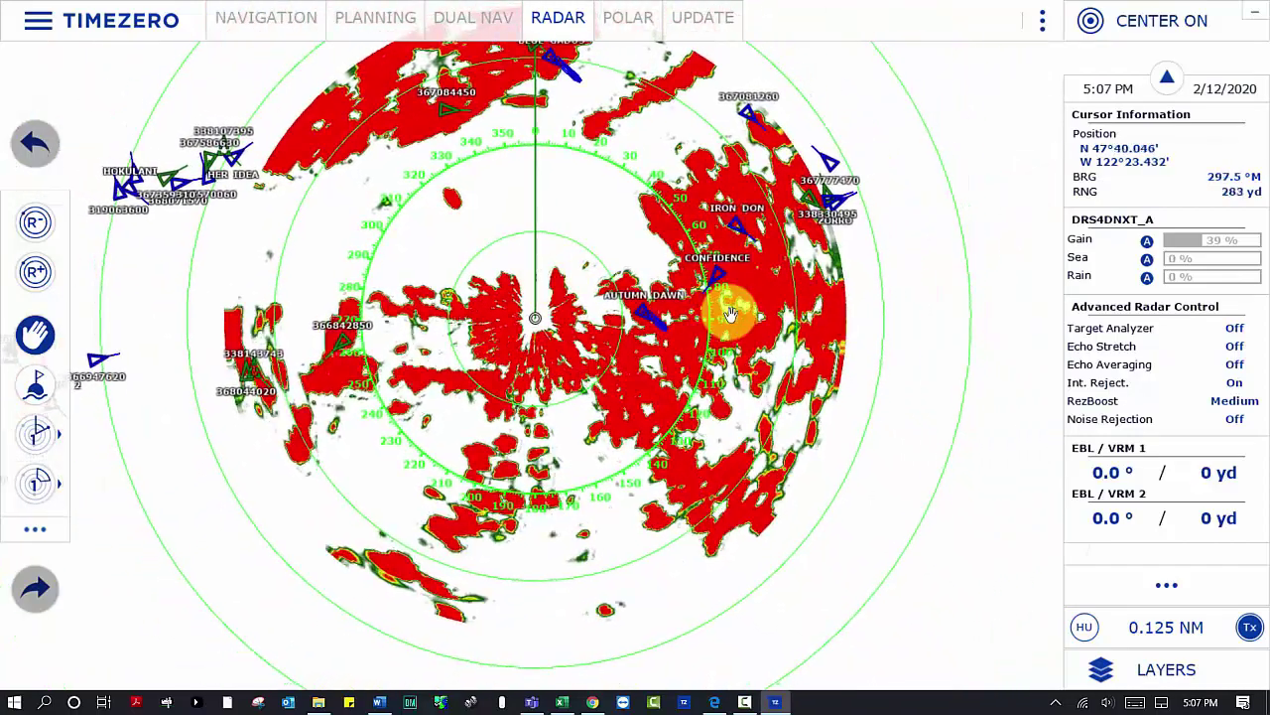
pyautogui.scroll(-2, 732, 311)
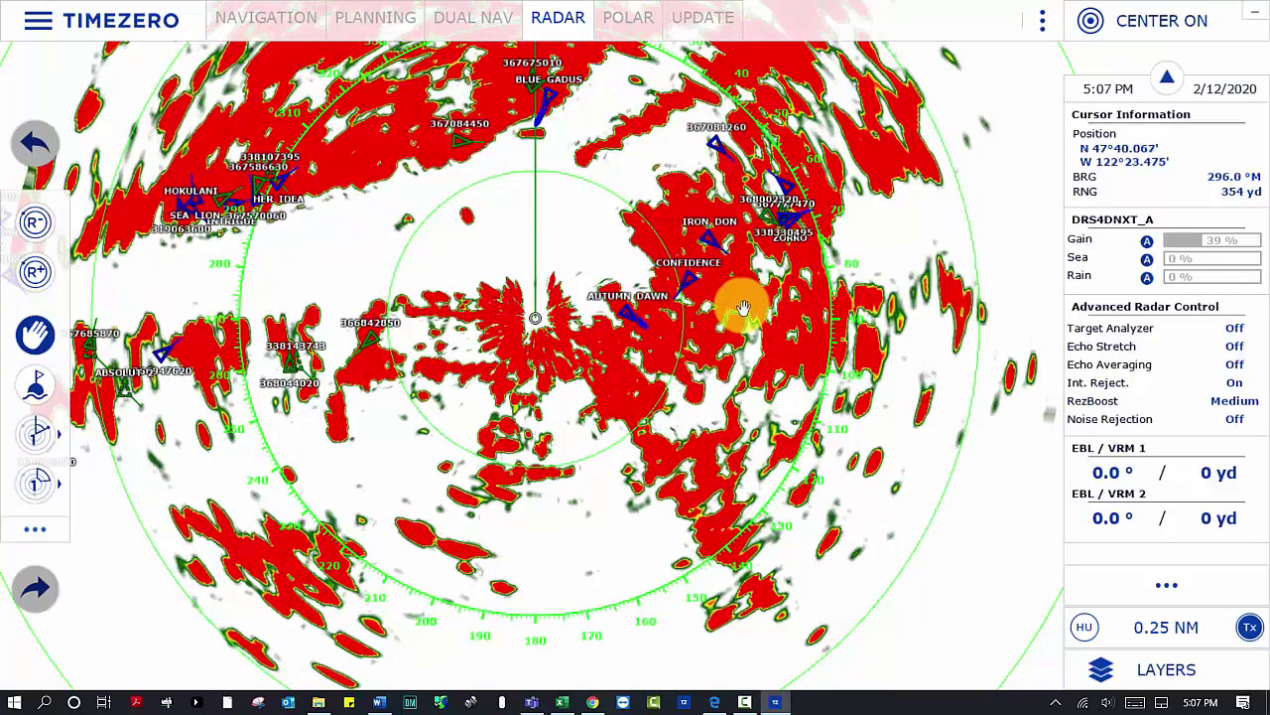
# Change the Target Analyzer from Off to On in the Advanced Radar Control panel.
pyautogui.click(1230, 329)
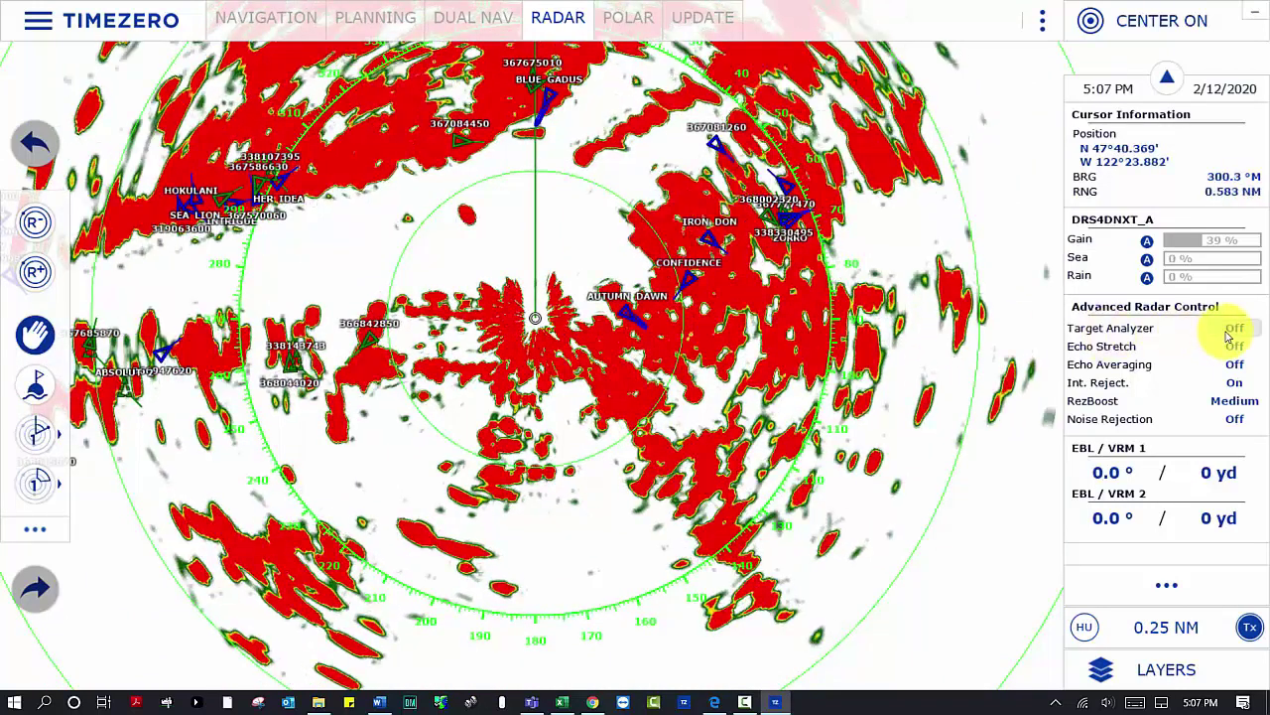
pyautogui.click(1231, 331)
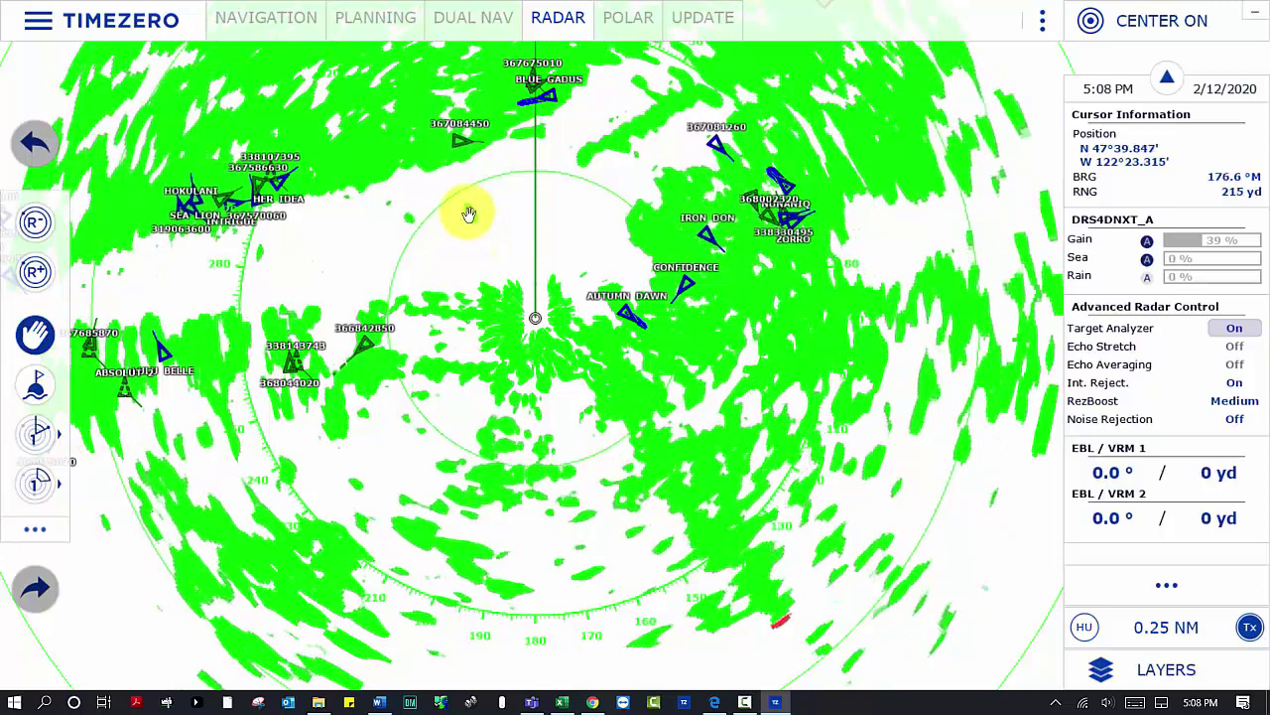
# Acquire a radar echo as tracked target 1001, then return the radar to standby.
pyautogui.rightClick(468, 214)
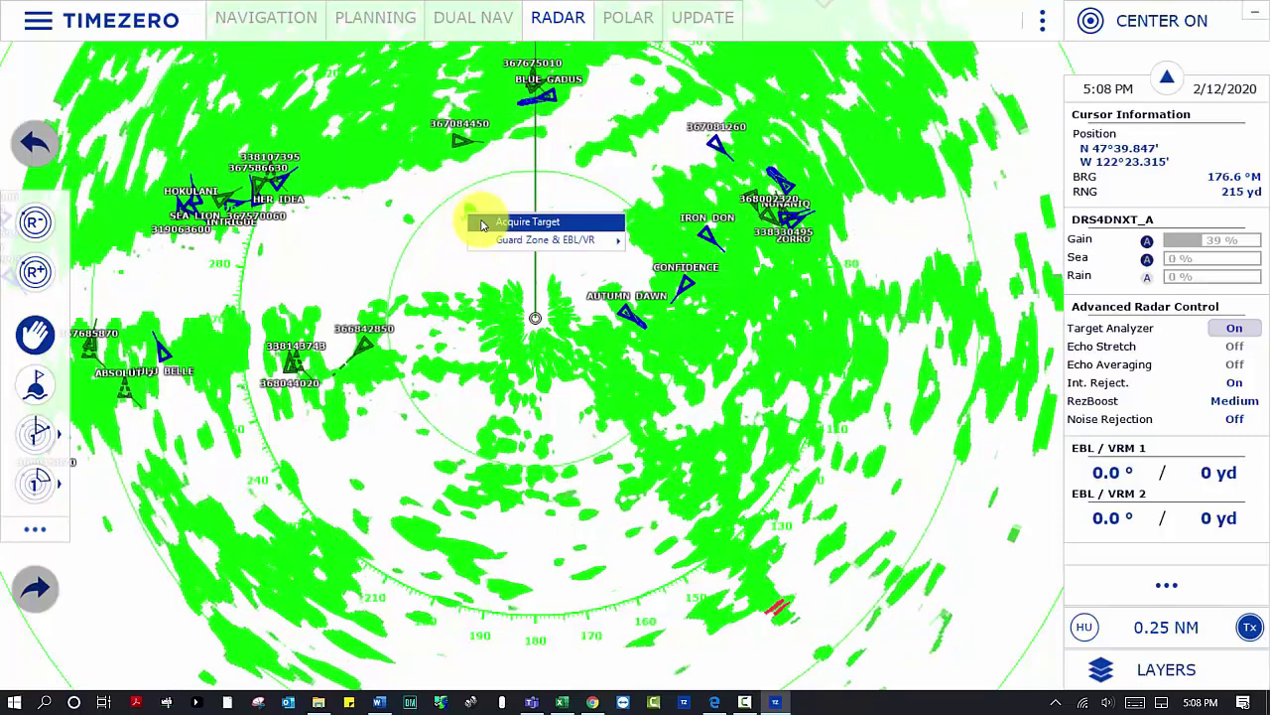
pyautogui.click(483, 225)
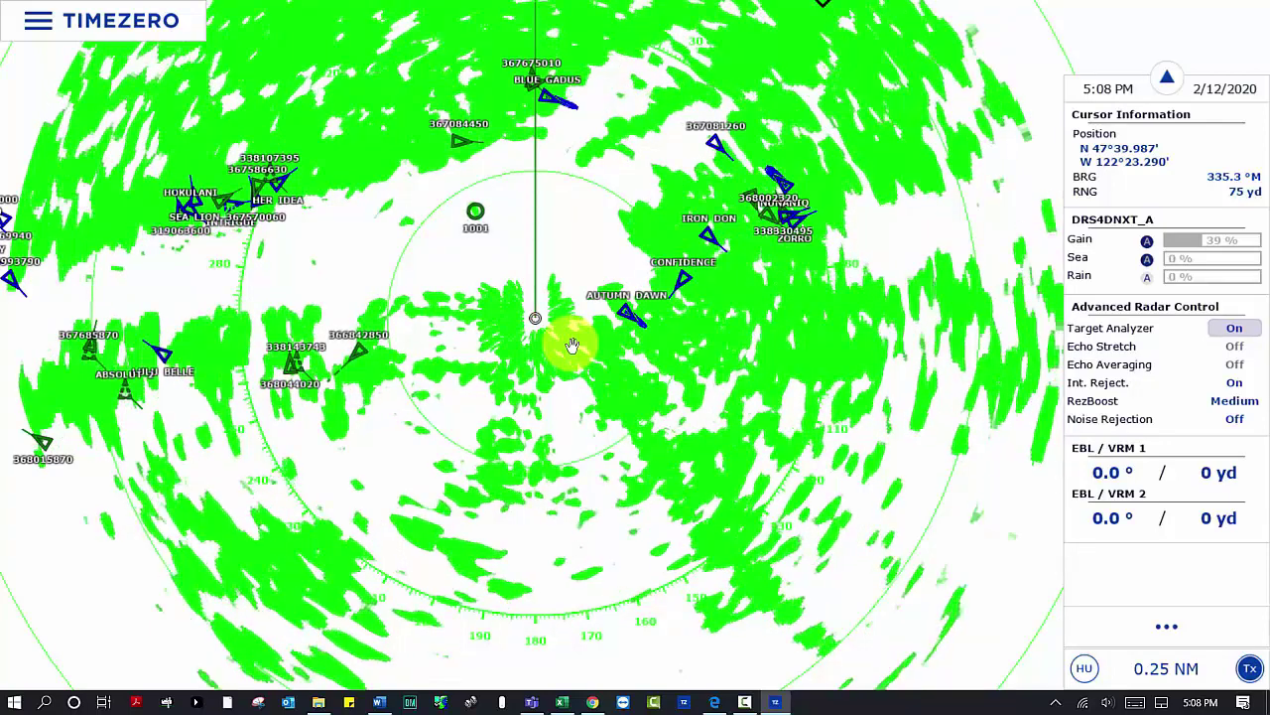
pyautogui.click(573, 345)
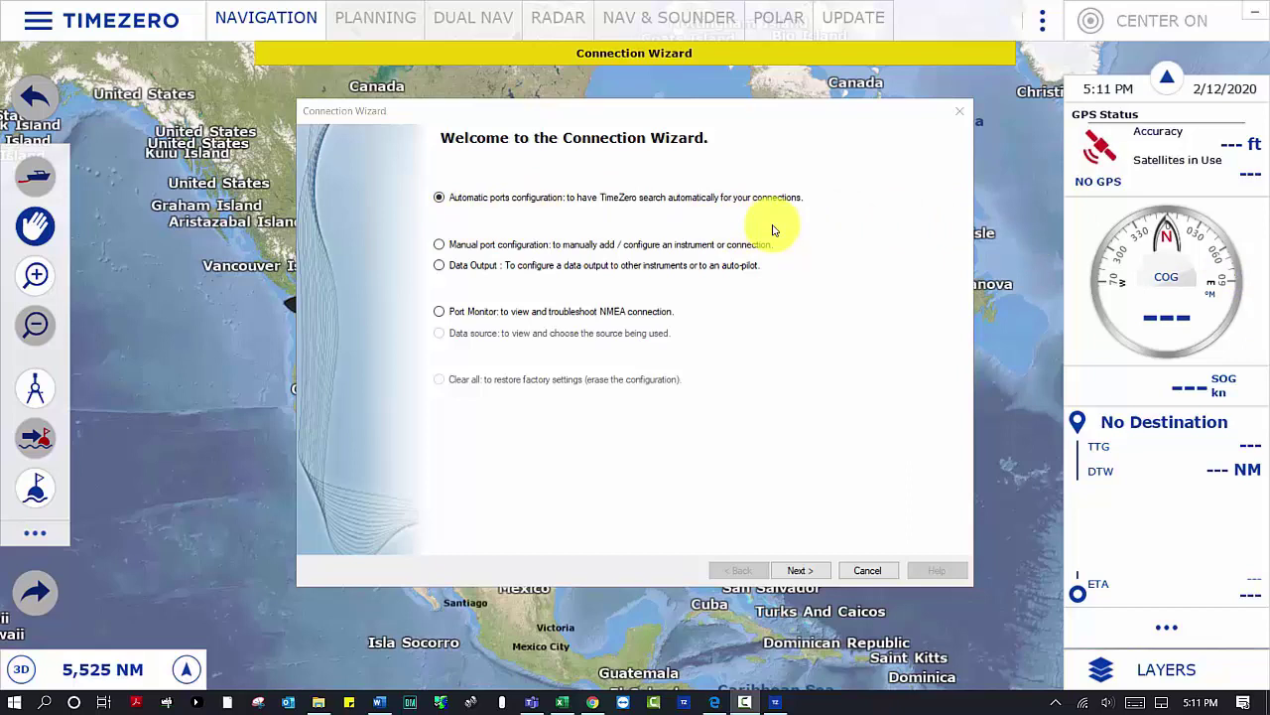
# Keep Automatic ports configuration and advance past the welcome and checklist pages to run detection.
pyautogui.click(802, 570)
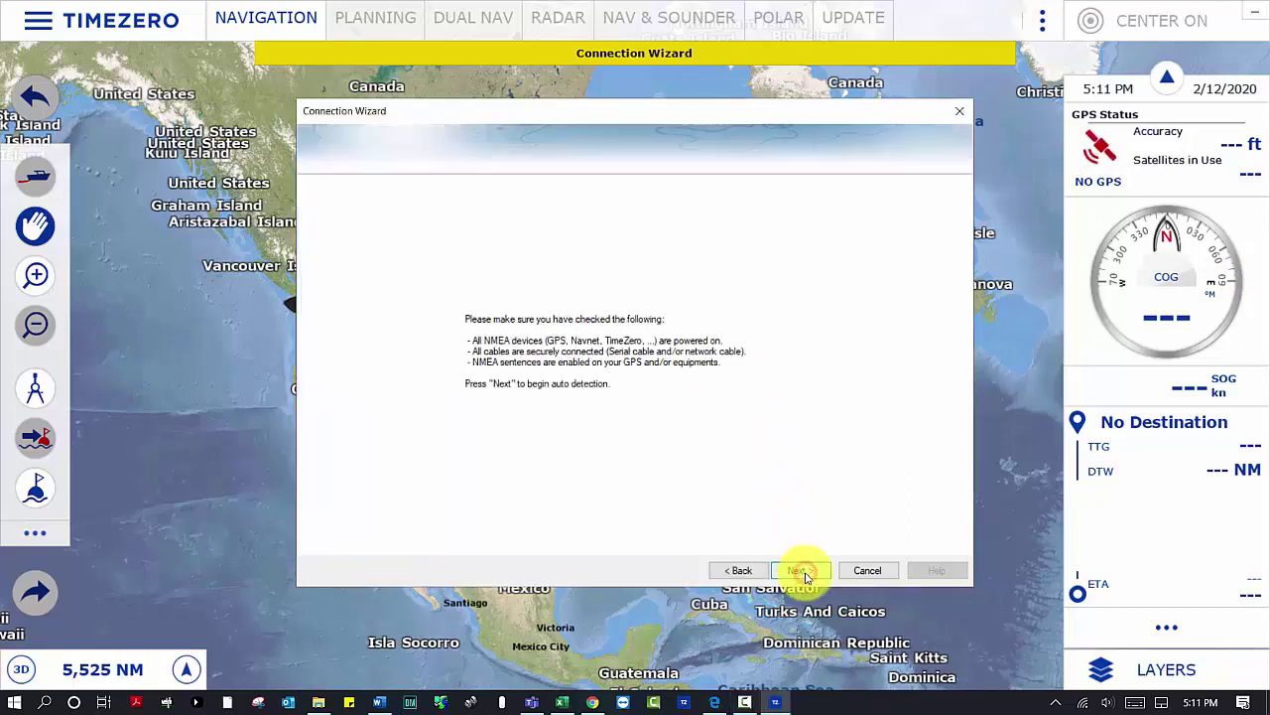
pyautogui.click(802, 571)
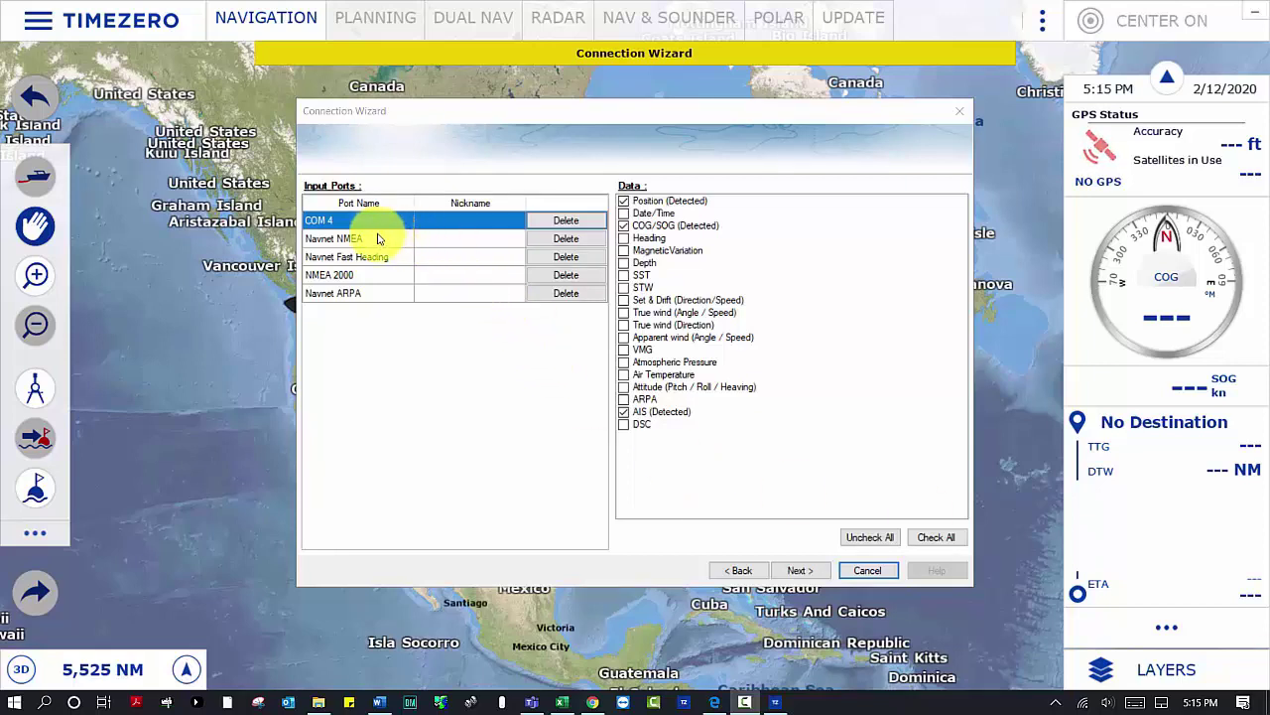
# Nickname COM 4 'AIS', review the Navnet NMEA, Fast Heading, NMEA 2000 and ARPA ports, then continue.
pyautogui.click(471, 221)
pyautogui.write('AIS')
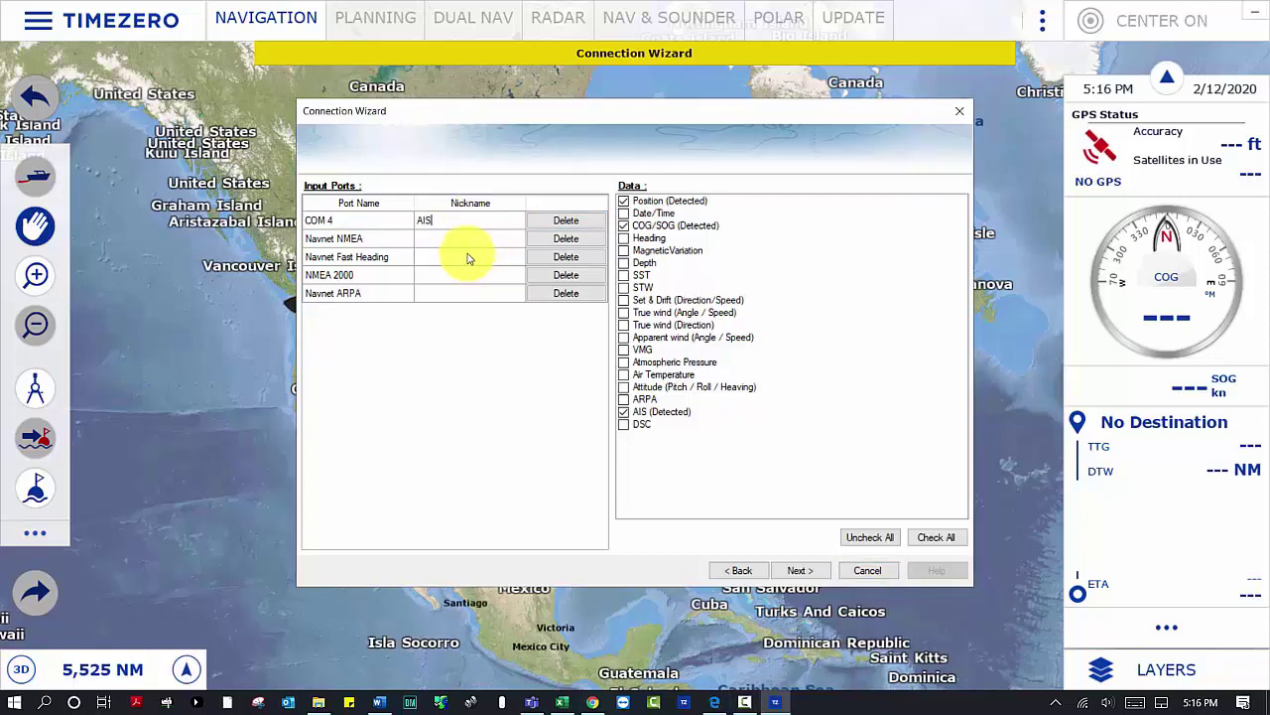
pyautogui.click(386, 244)
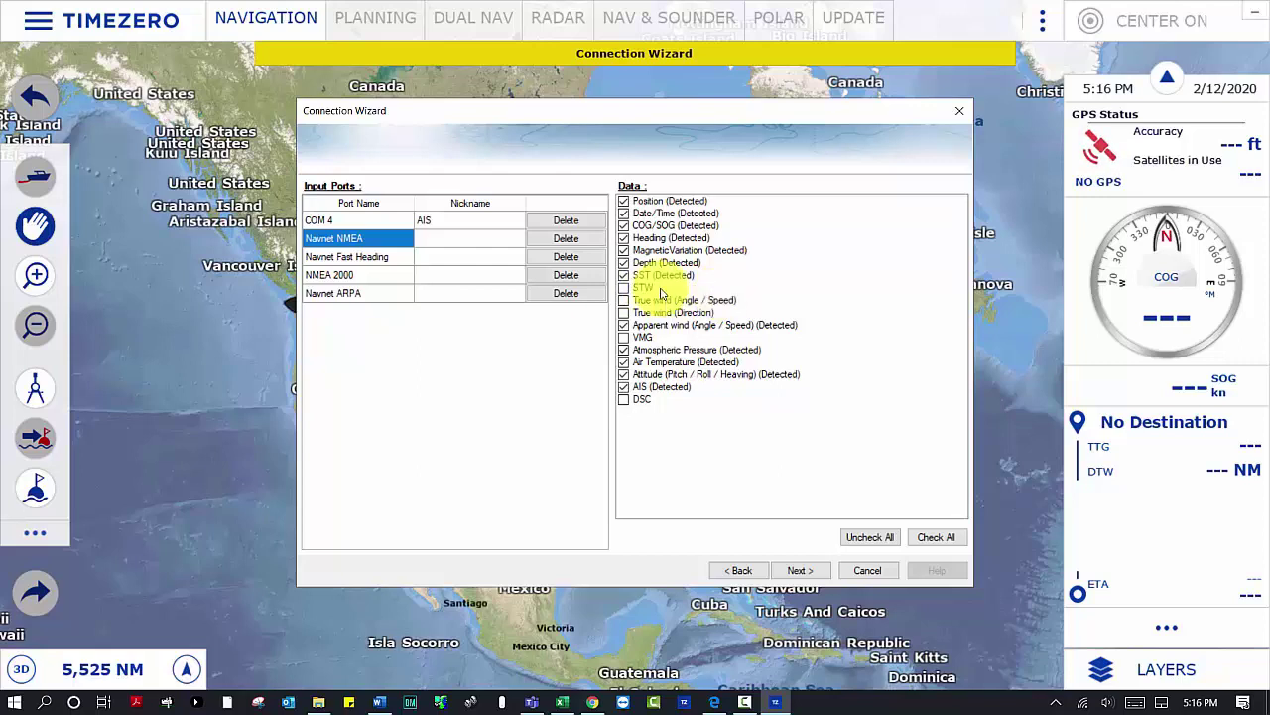
pyautogui.click(398, 264)
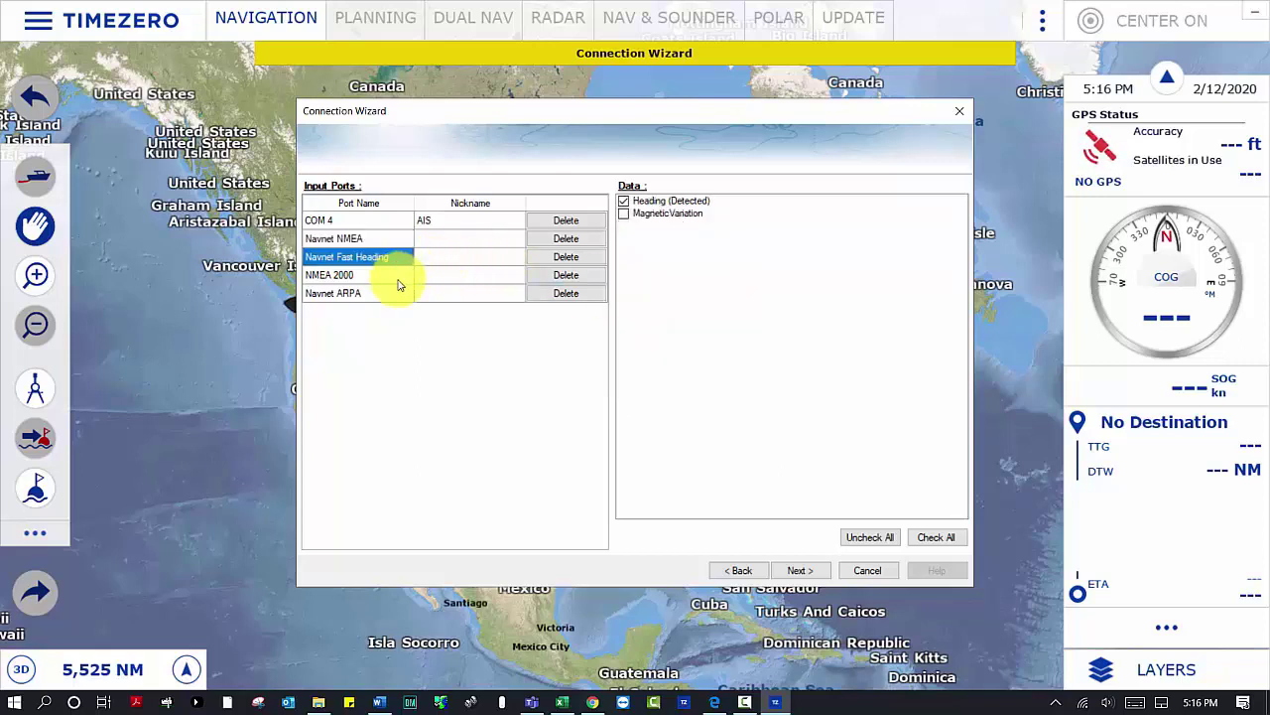
pyautogui.click(398, 278)
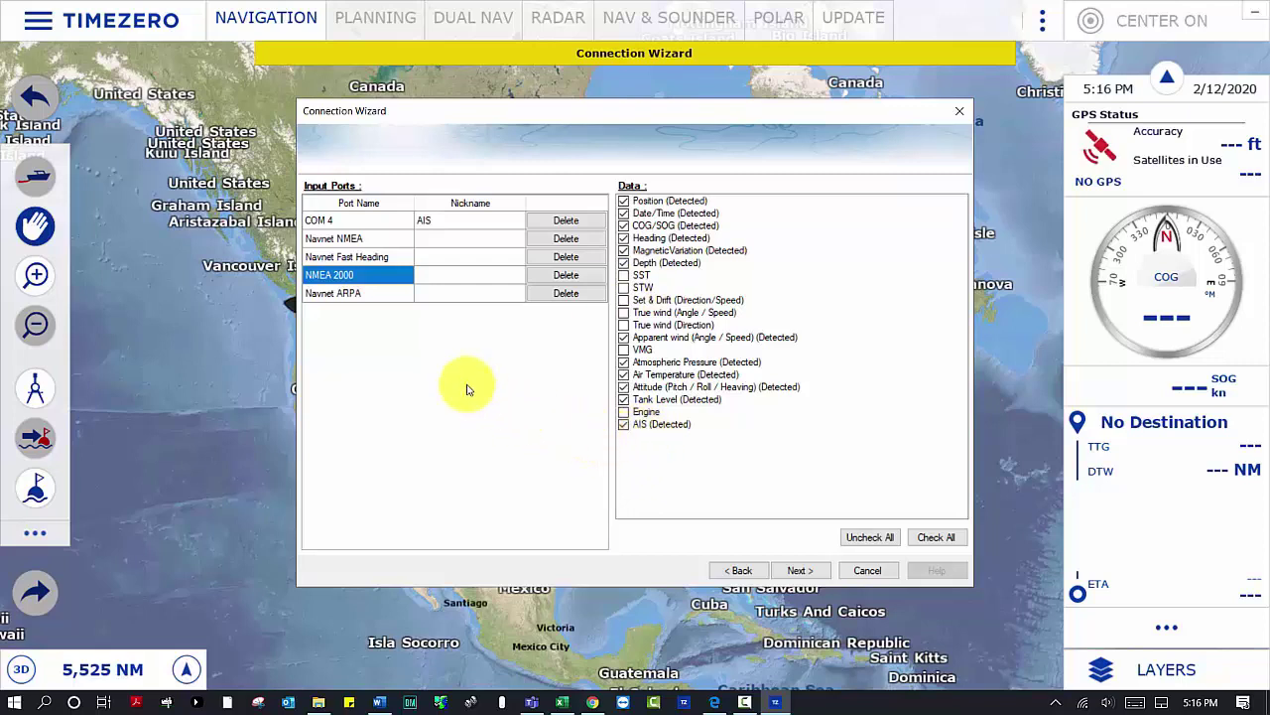
pyautogui.click(374, 294)
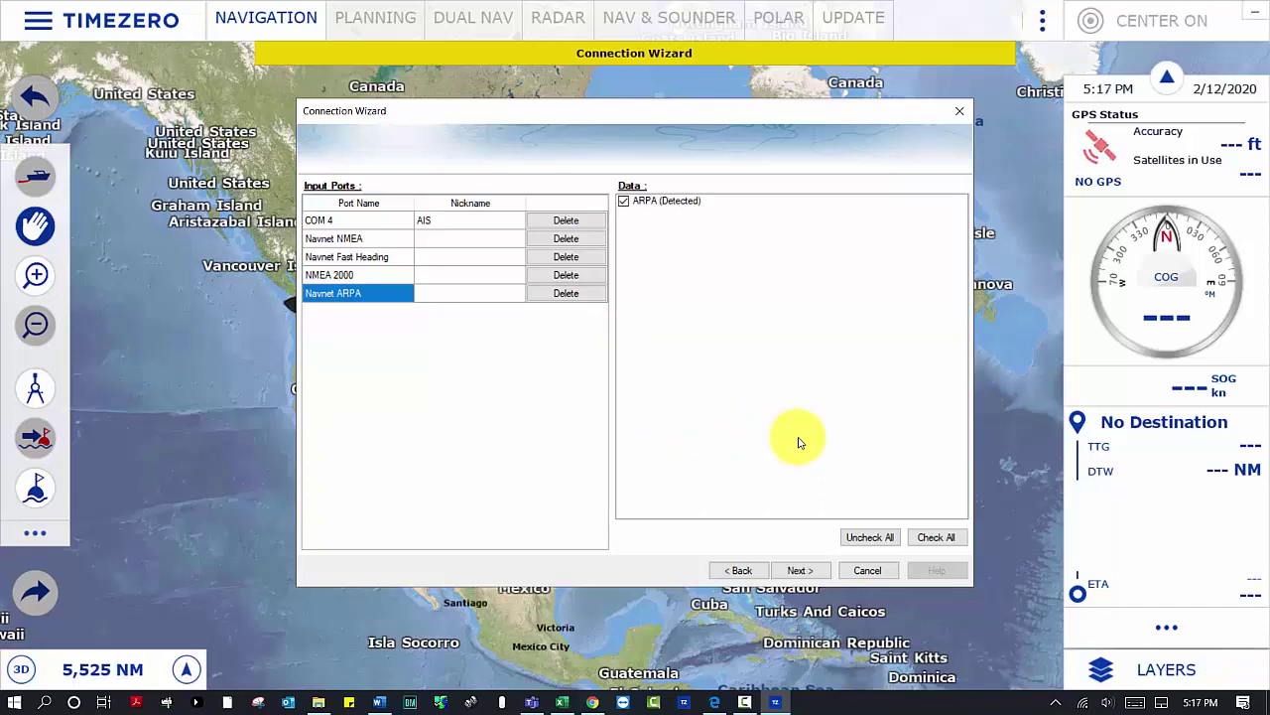
pyautogui.click(805, 571)
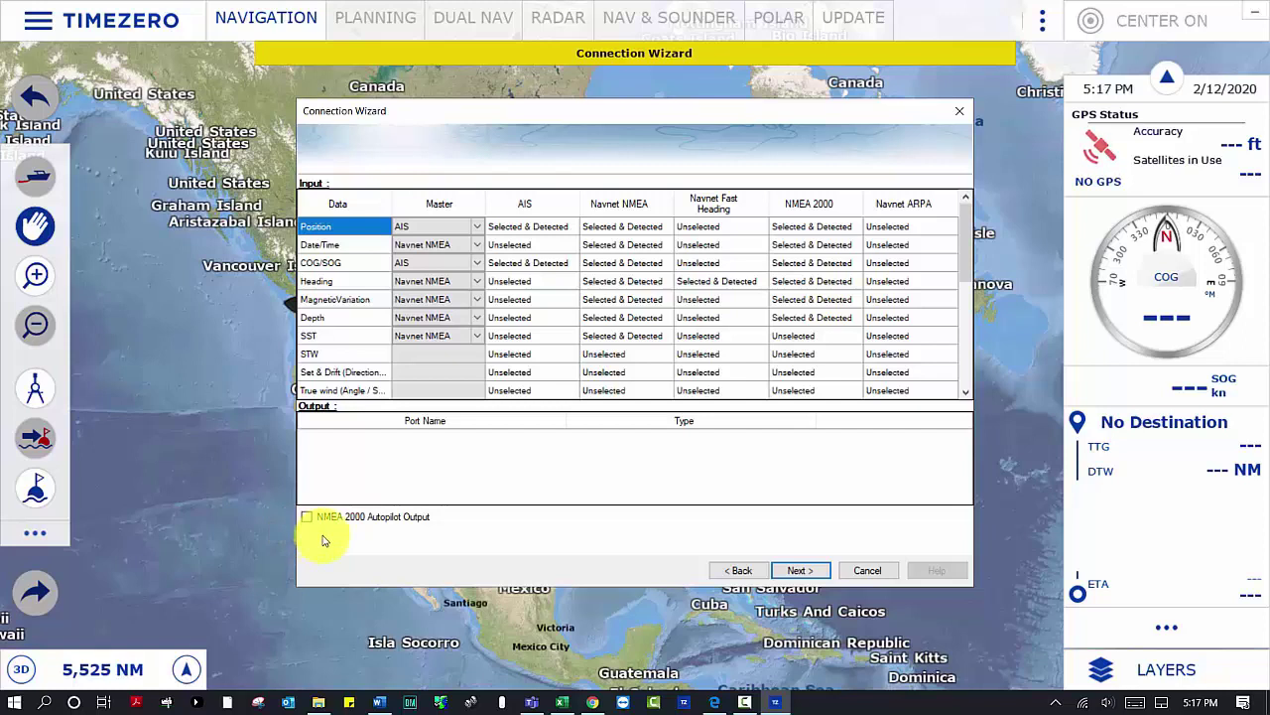
# Enable NMEA 2000 autopilot output and make NMEA 2000 the Position and COG/SOG master.
pyautogui.click(309, 517)
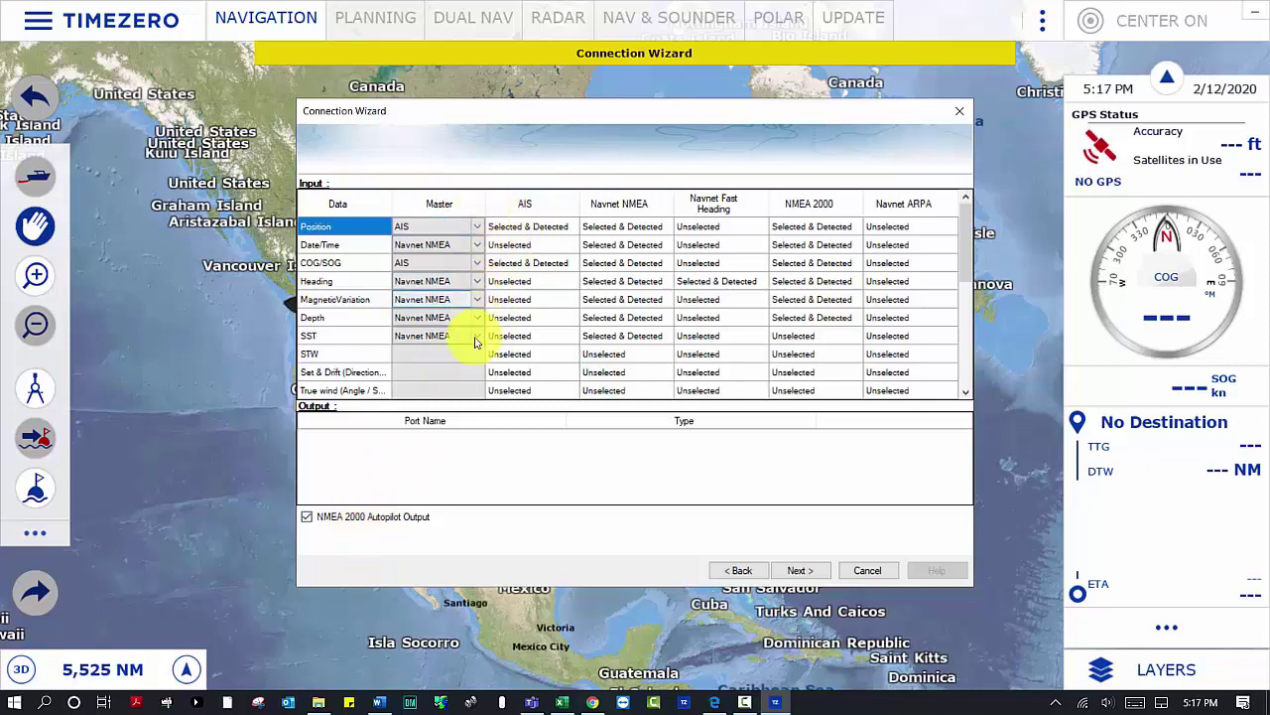
pyautogui.click(478, 227)
pyautogui.click(478, 226)
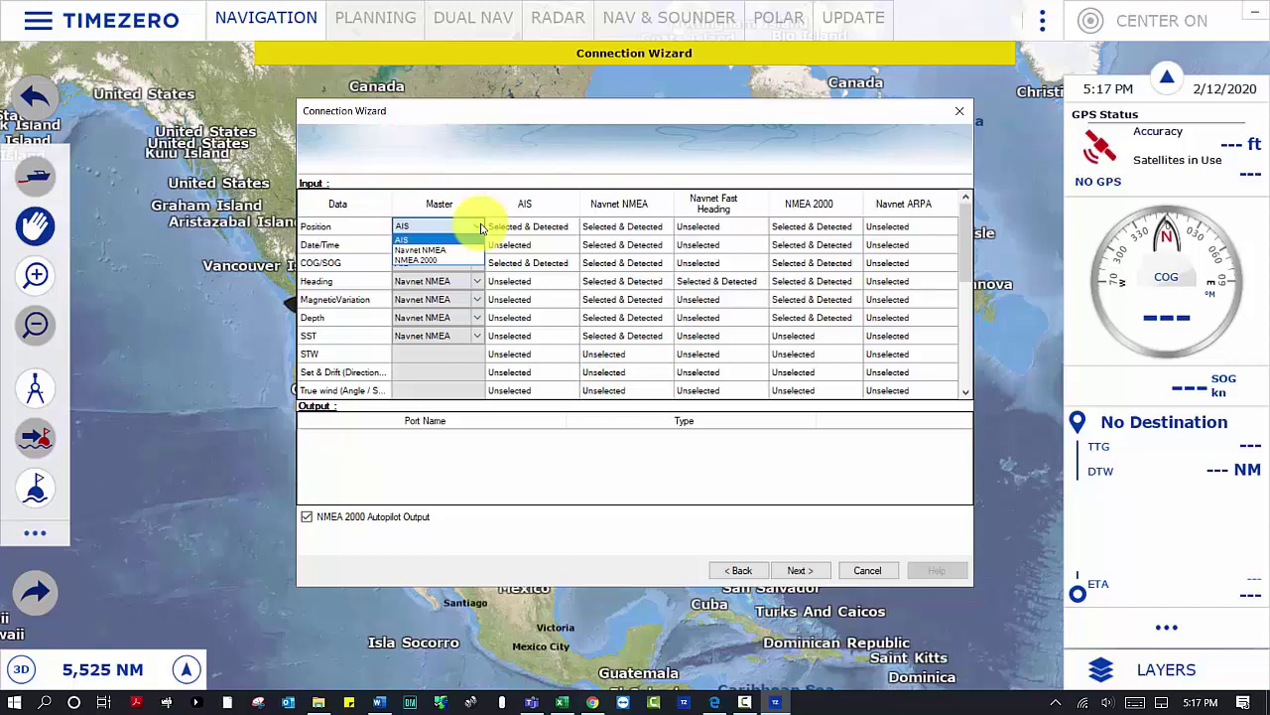
pyautogui.click(476, 262)
pyautogui.click(476, 263)
pyautogui.scroll(1, 476, 263)
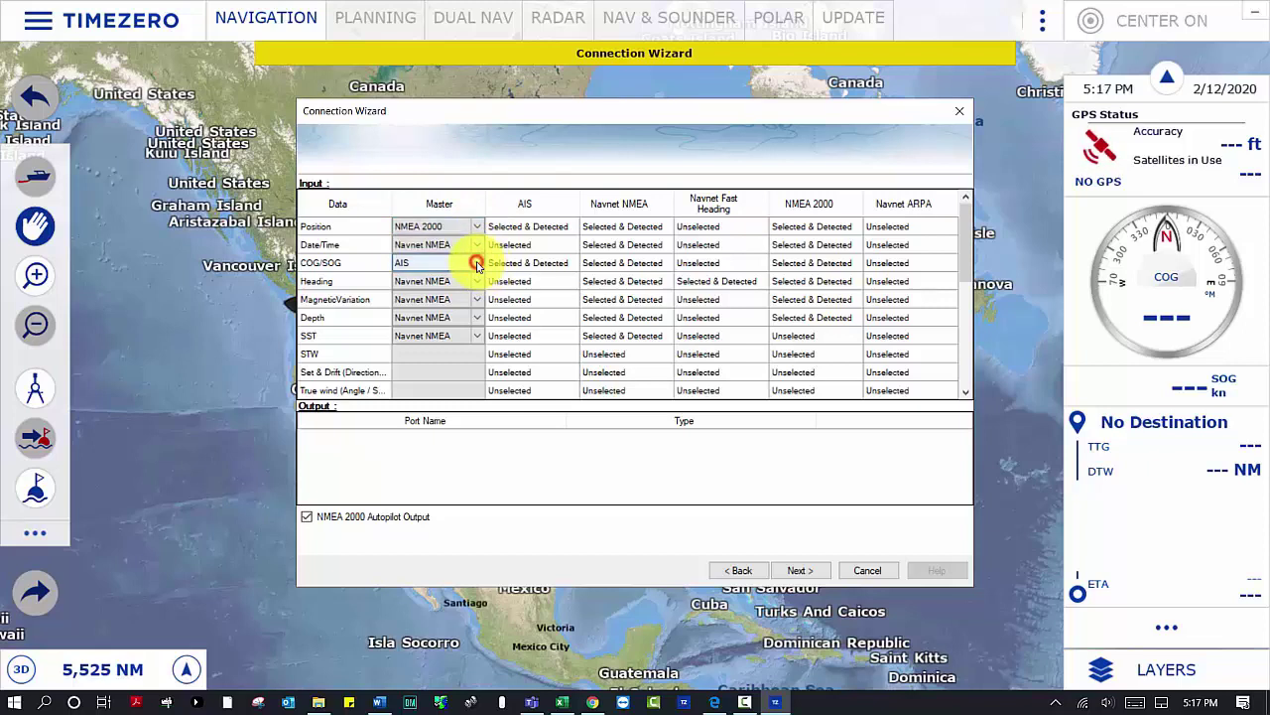
pyautogui.click(477, 263)
pyautogui.click(464, 295)
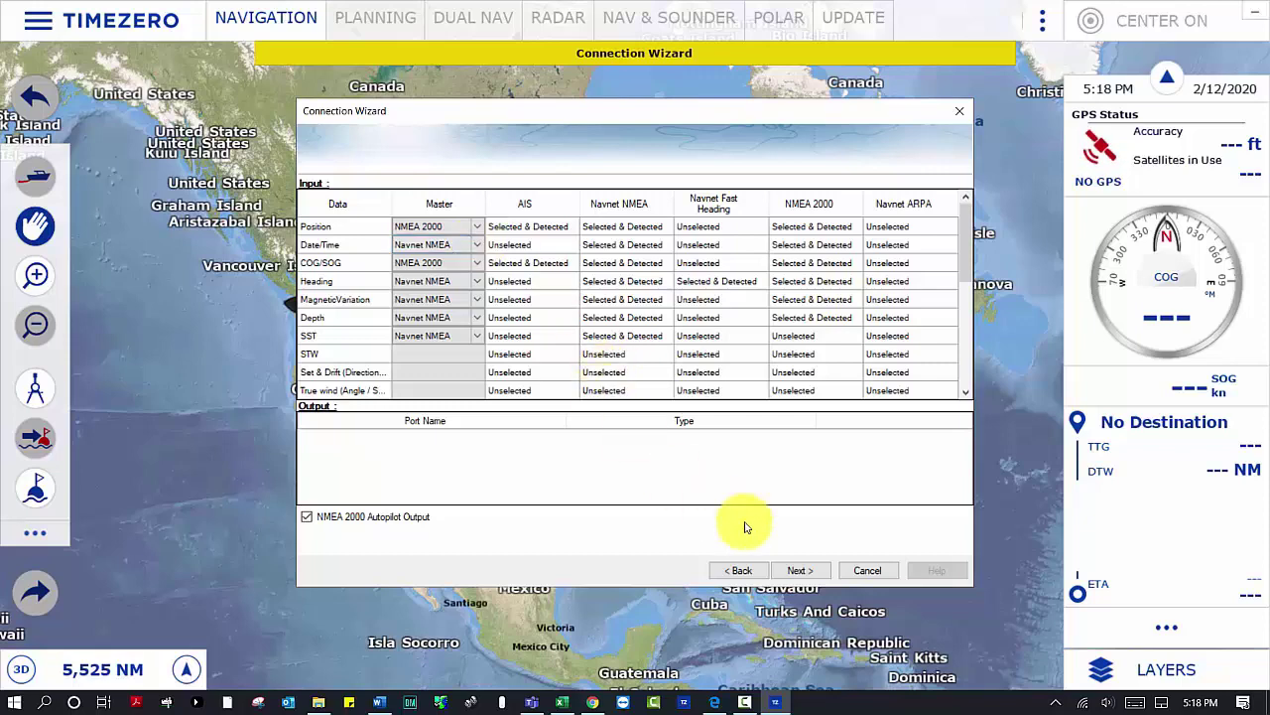
pyautogui.click(820, 573)
# Finish the Connection Wizard and switch to the Nav & Sounder workspace.
pyautogui.click(820, 574)
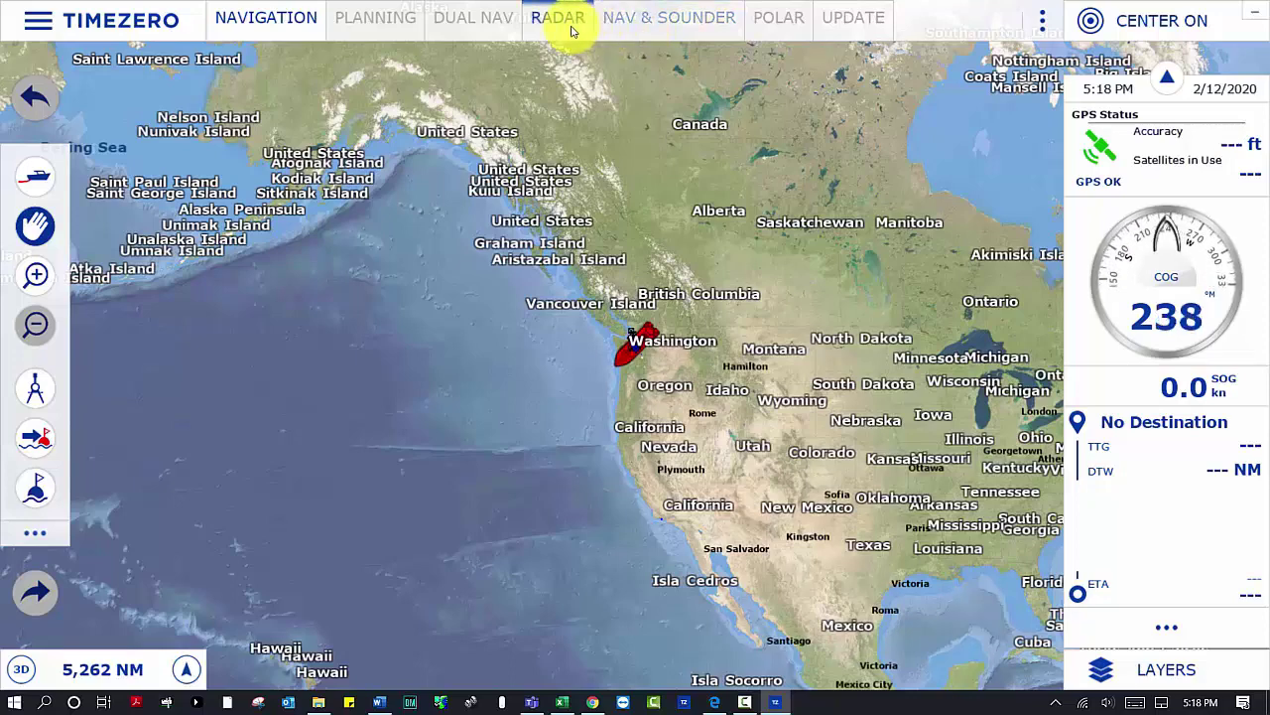
pyautogui.click(677, 36)
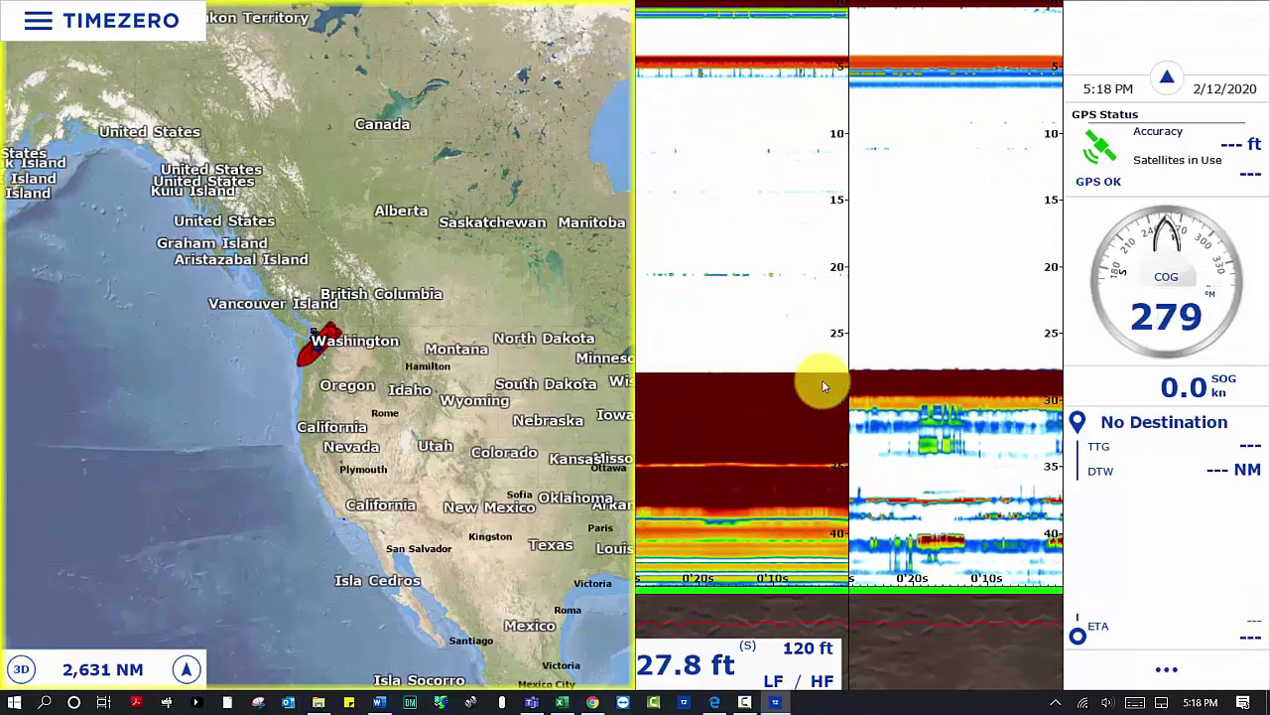
pyautogui.moveTo(678, 327)
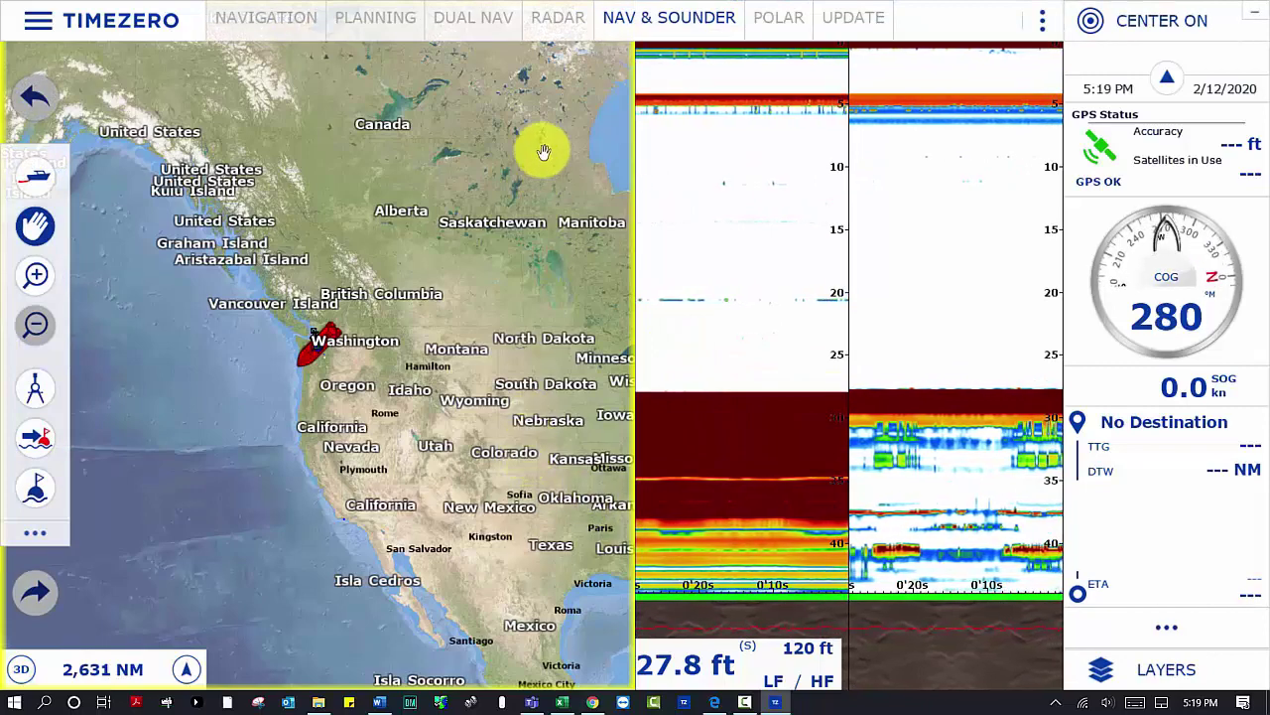
# Return to Radar and open Options at the Radar page, scrolling down to its initial setup.
pyautogui.click(548, 17)
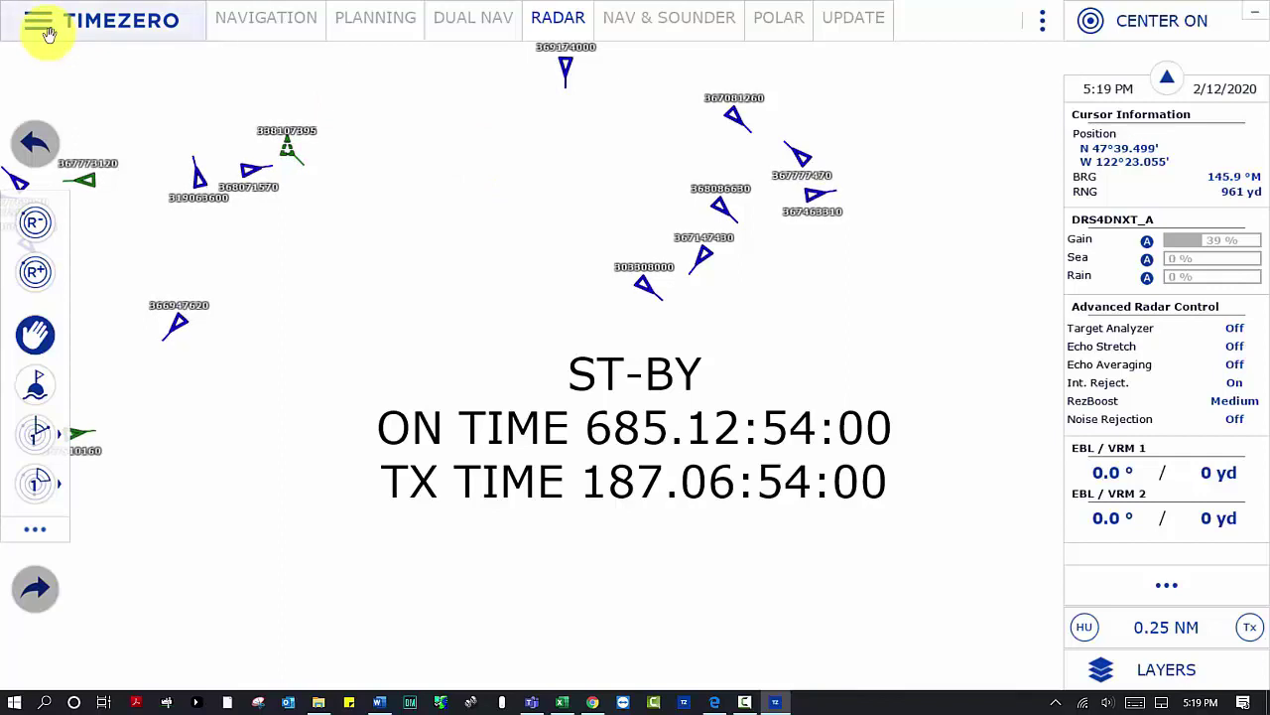
pyautogui.click(45, 25)
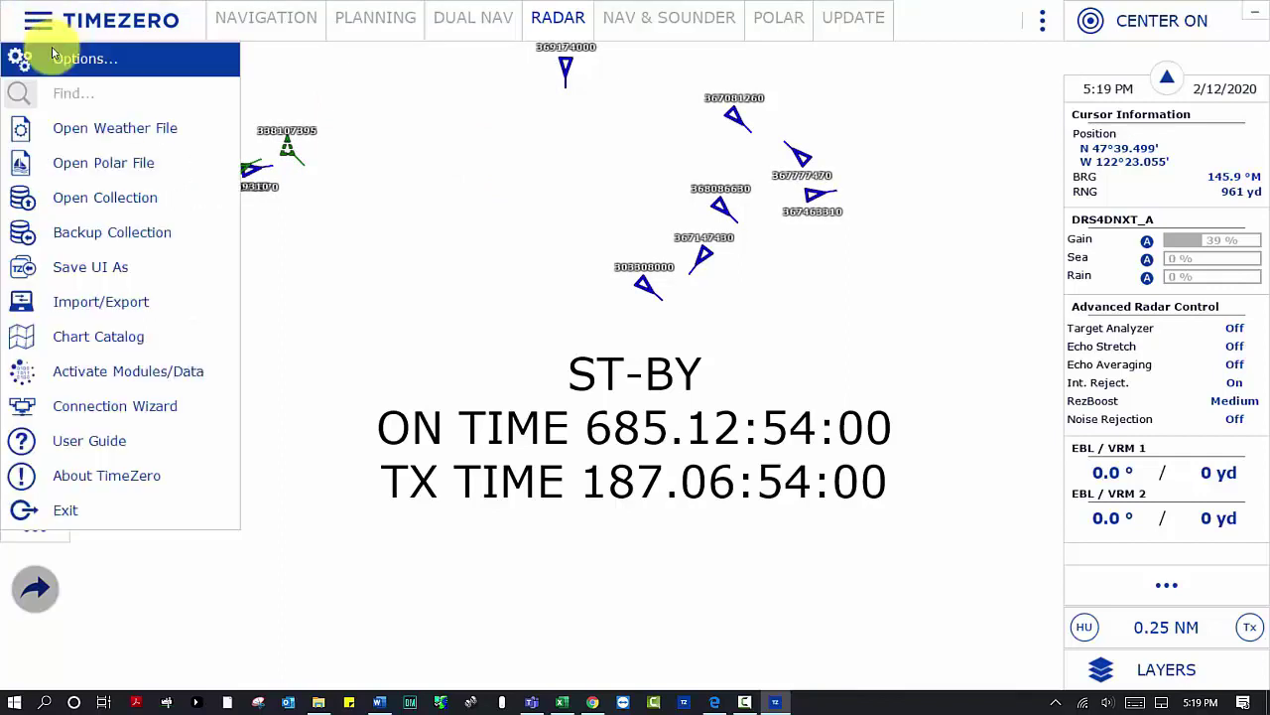
pyautogui.click(52, 47)
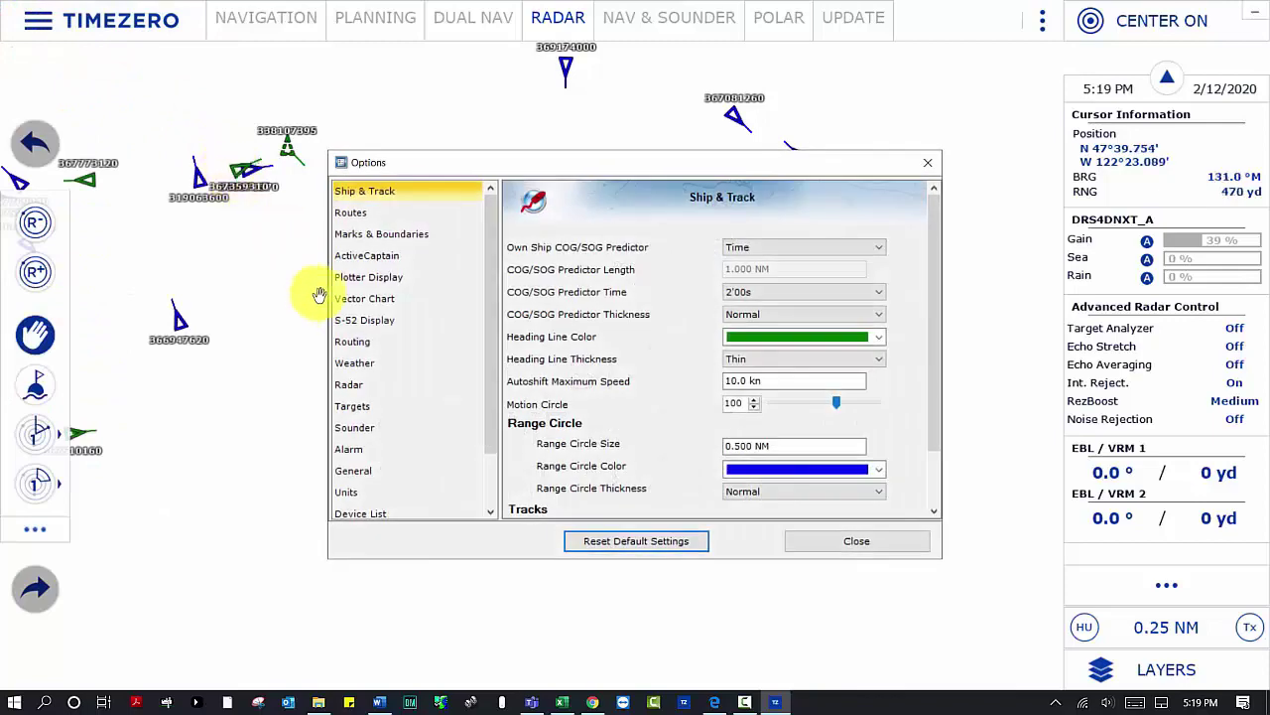
pyautogui.click(363, 386)
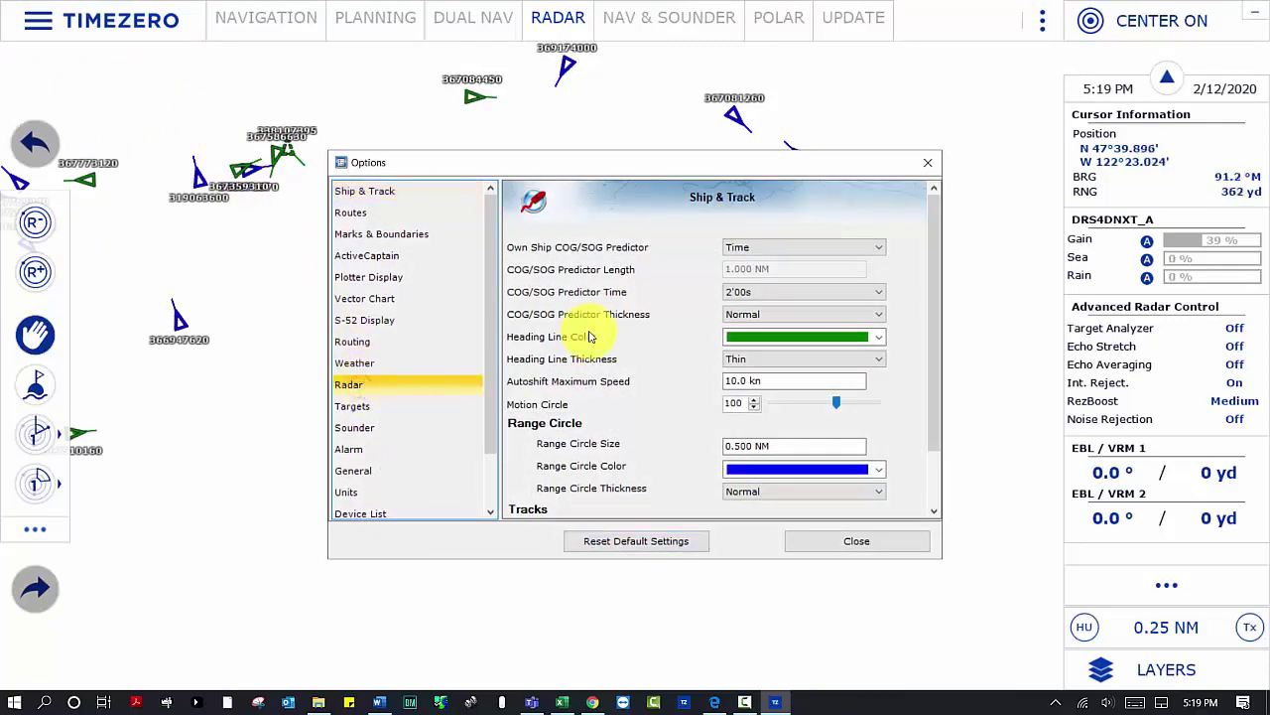
pyautogui.moveTo(933, 222); pyautogui.dragTo(940, 426)
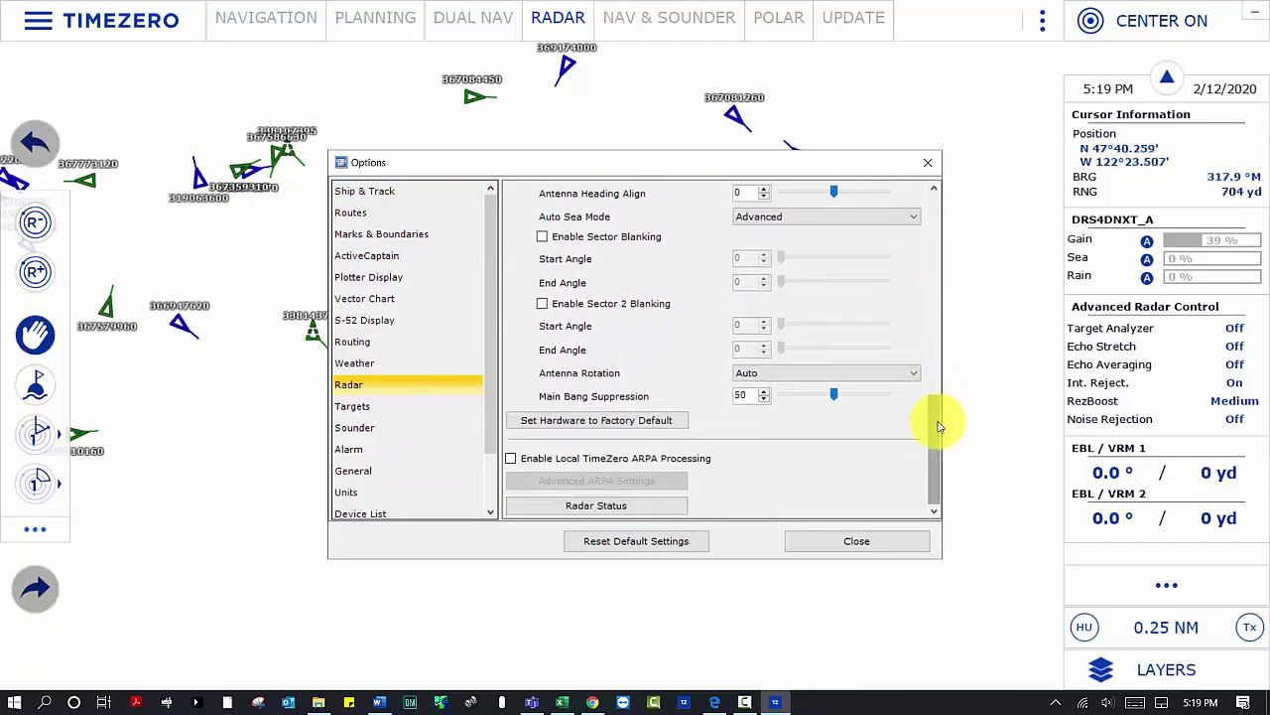